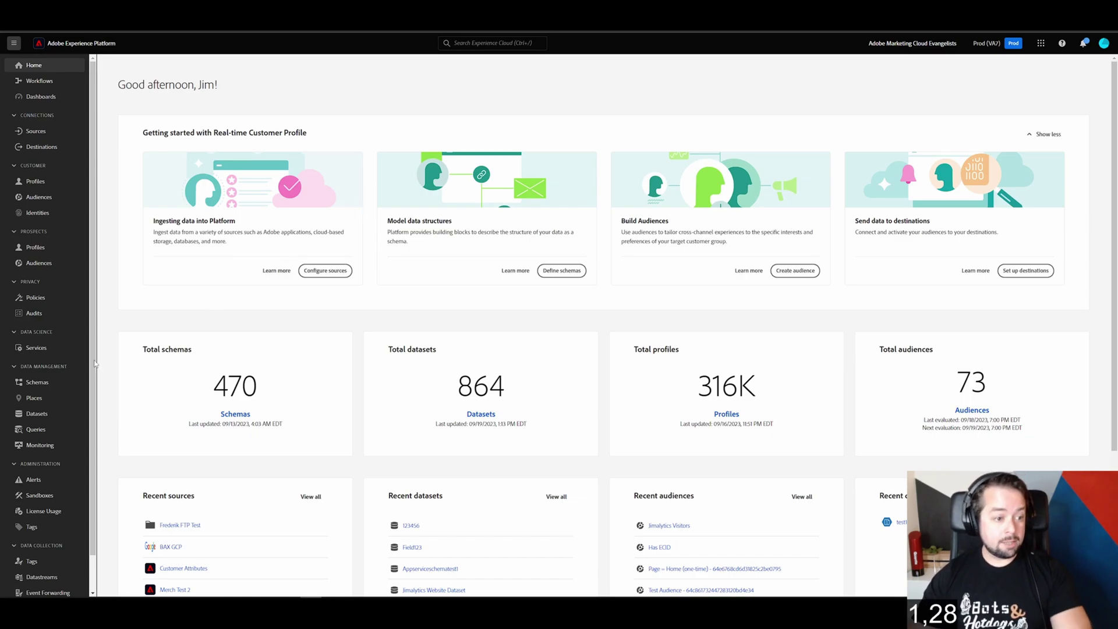
- Create a new schema based on the XDM ExperienceEvent class and dismiss the notice
left_click(62, 382)
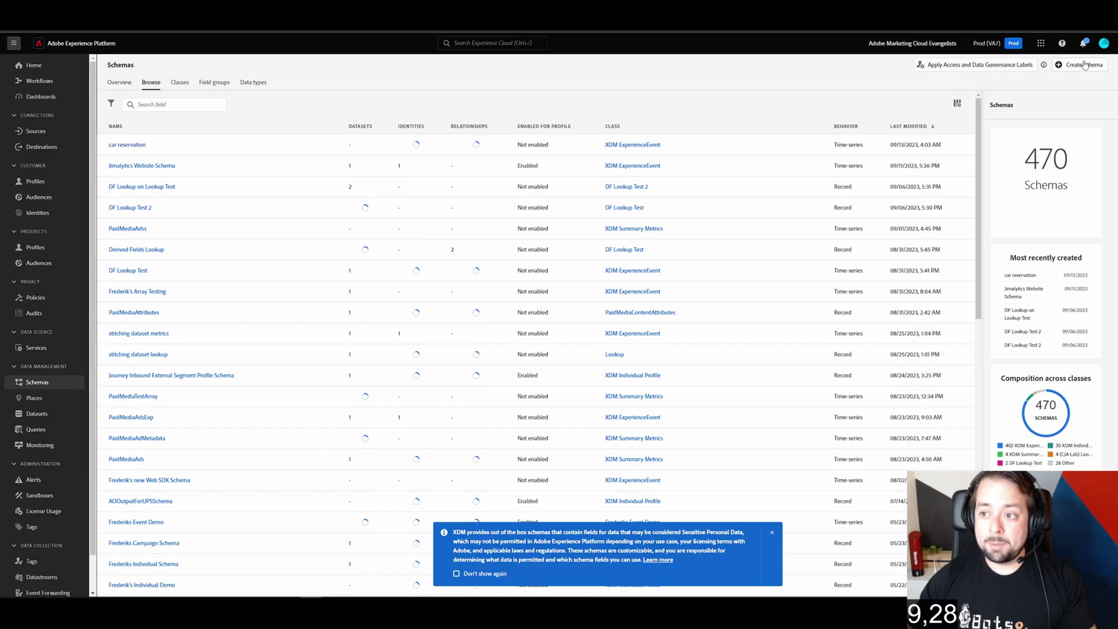
left_click(1080, 65)
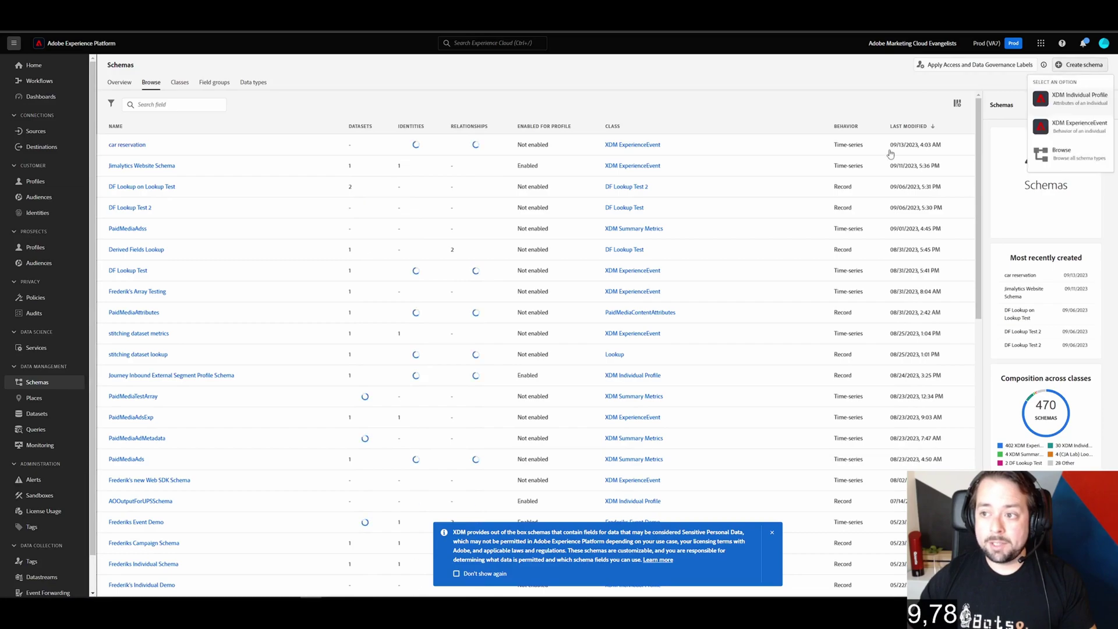
left_click(1080, 128)
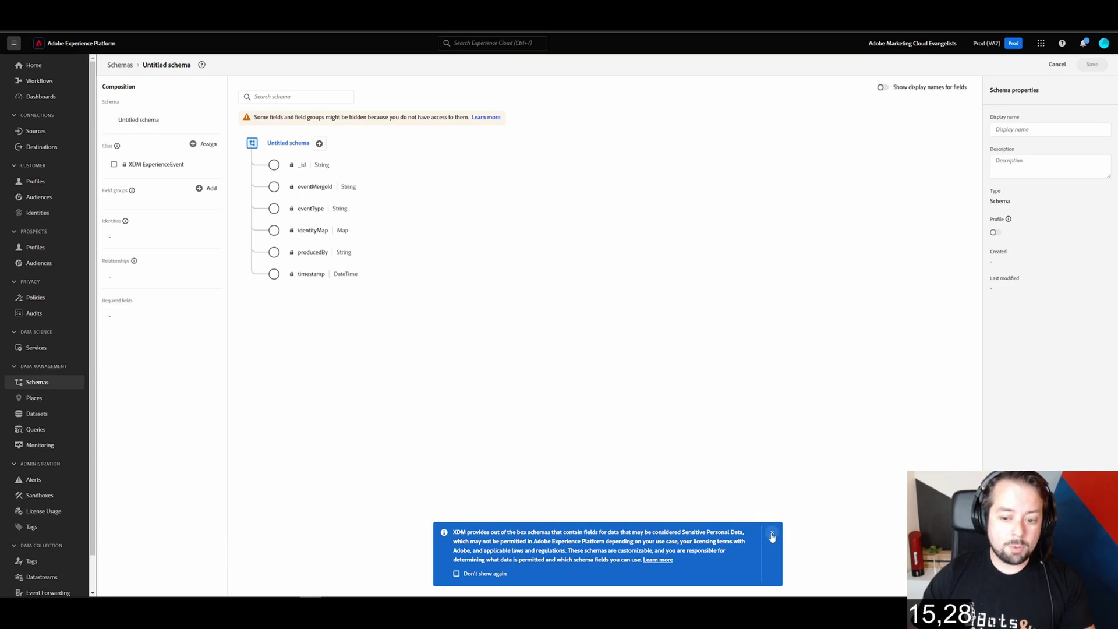
left_click(770, 533)
- Add the Adobe Analytics ExperienceEvent Template field group to the schema
left_click(207, 192)
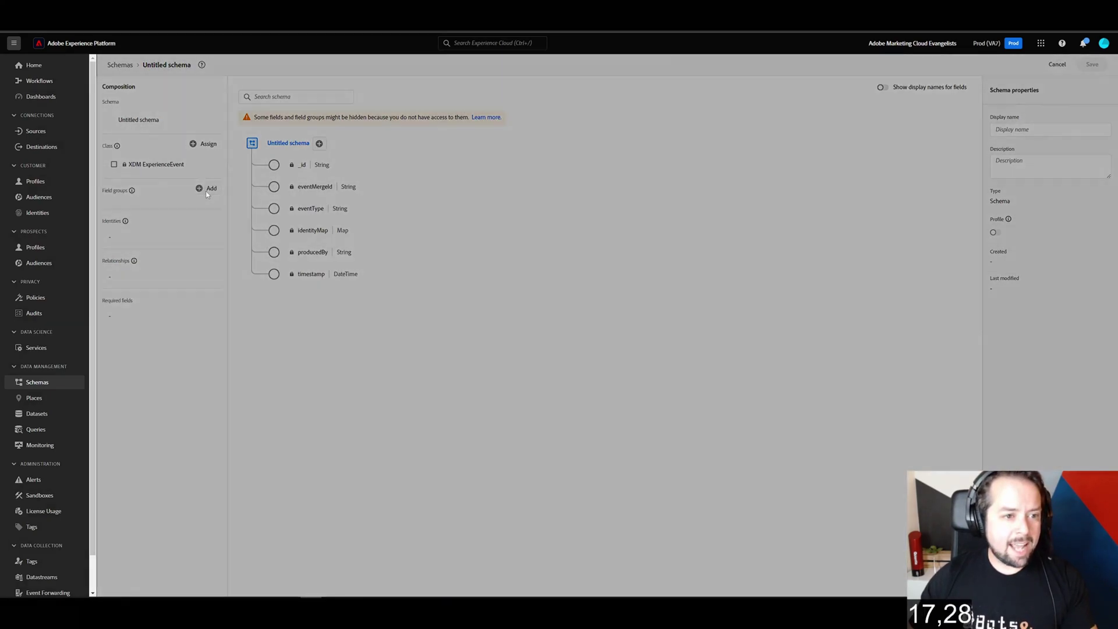
left_click(299, 132)
type("Adobe Analy")
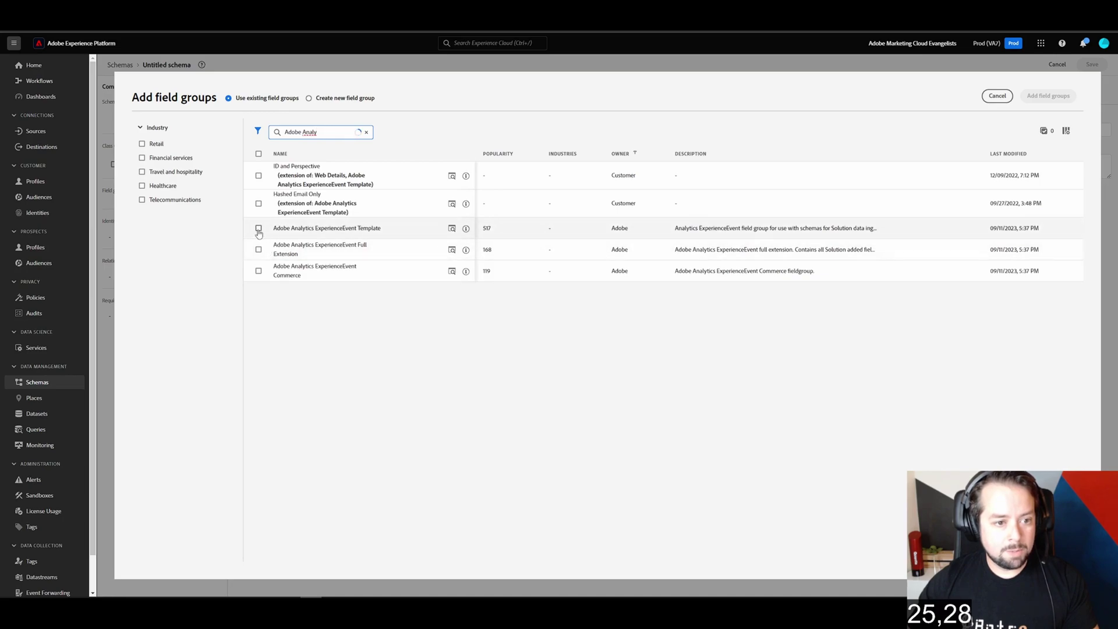
left_click(277, 231)
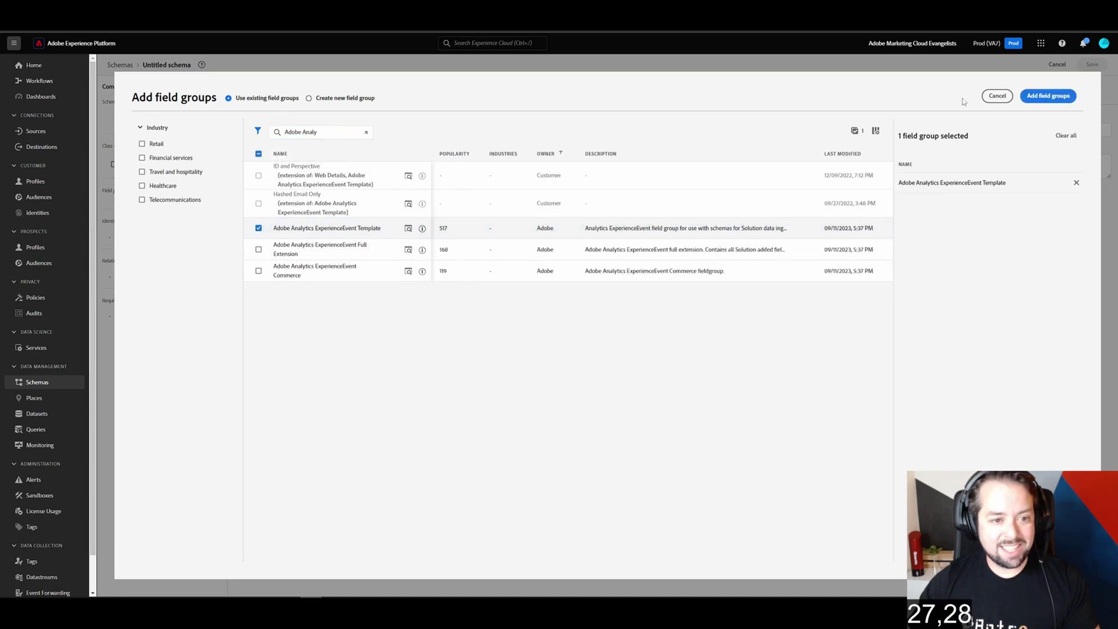
left_click(1039, 96)
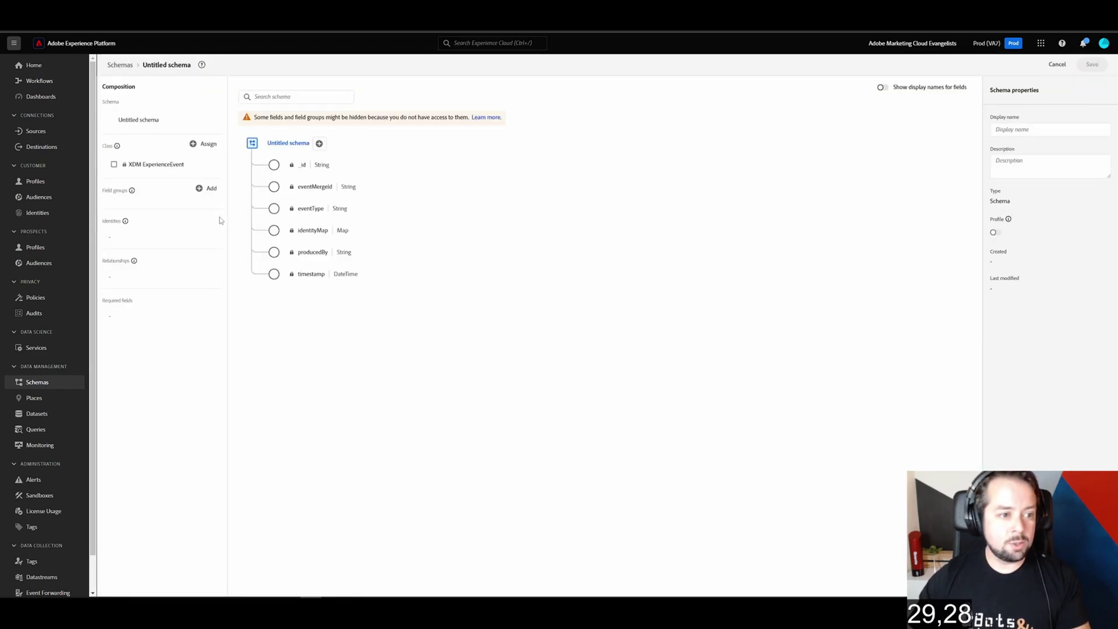
- Enter 'Speed Run Schema' as the schema's display name and save it
left_click(1029, 131)
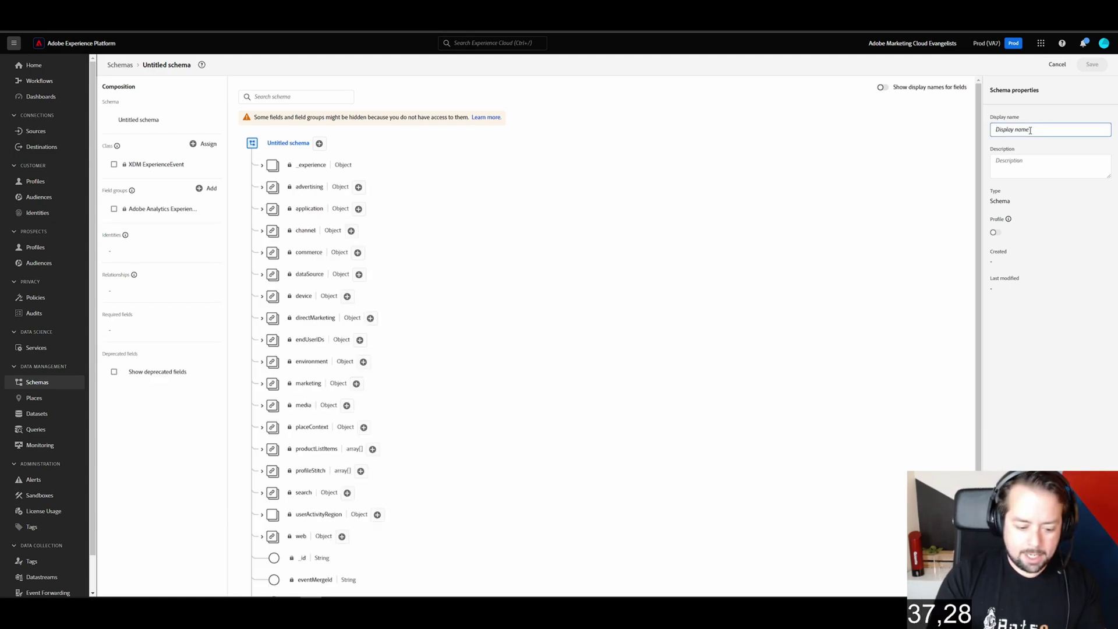
type("Speed Run Schema")
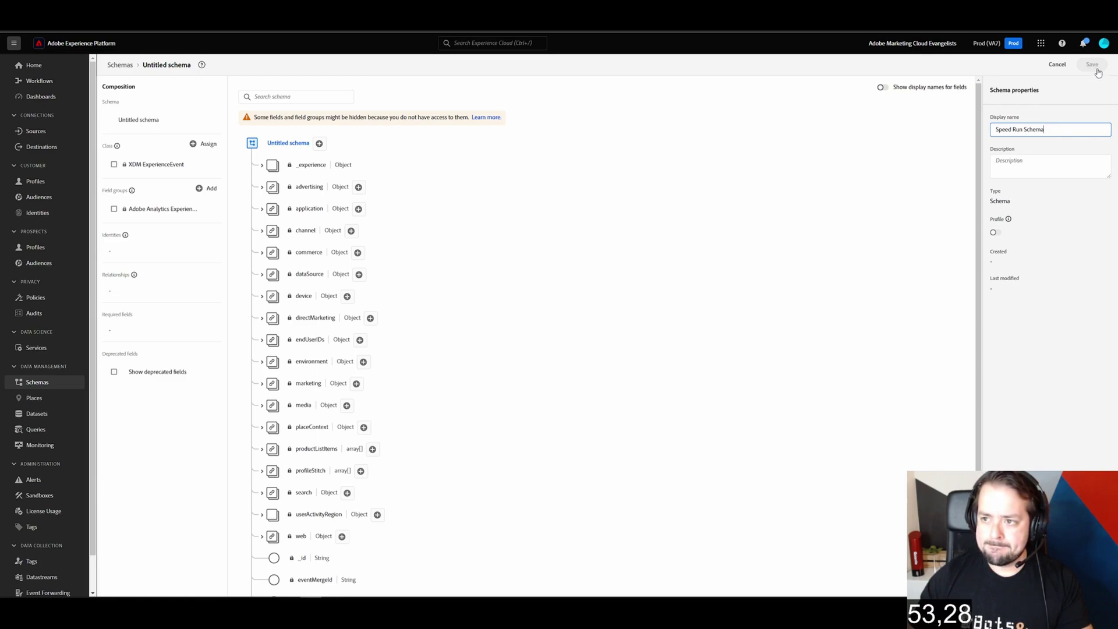
left_click(1094, 67)
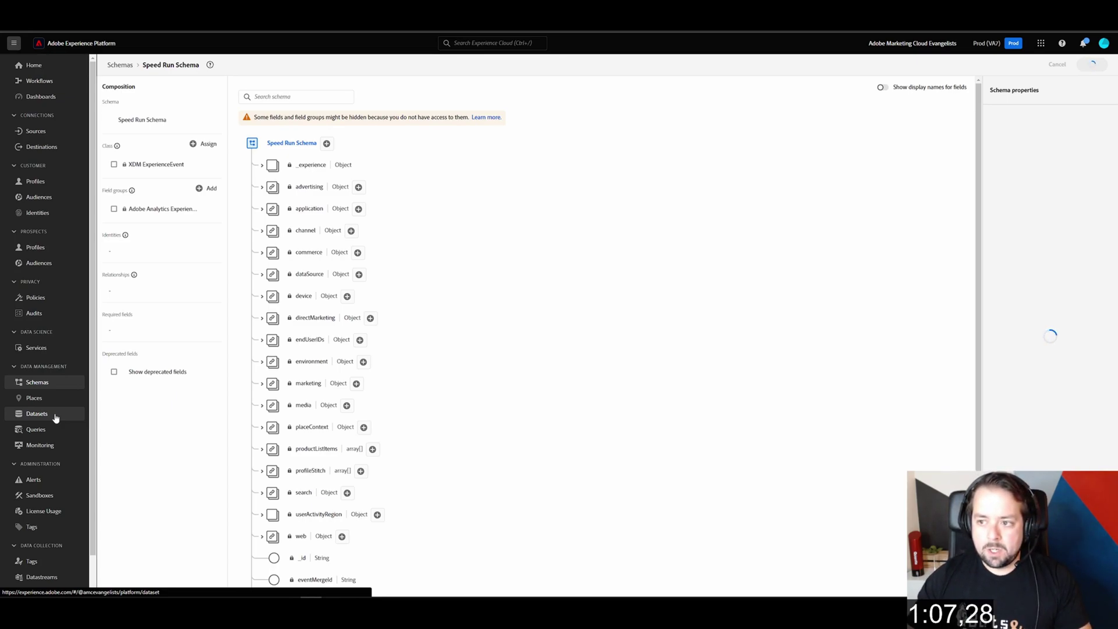
left_click(37, 413)
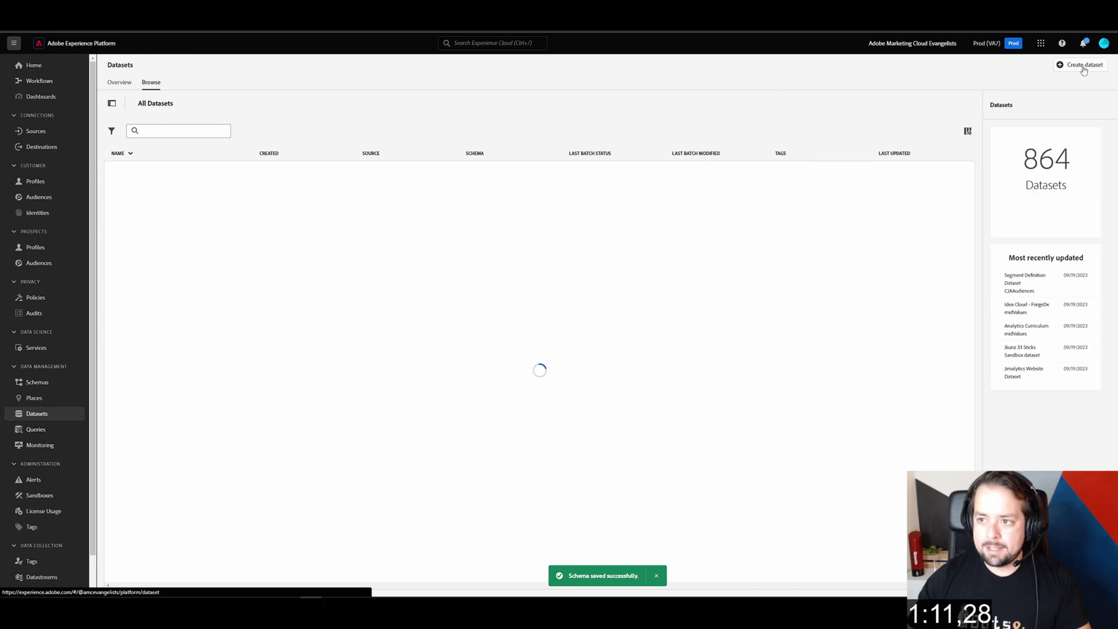
- Start a dataset from a schema and select Speed Run Schema
left_click(1060, 64)
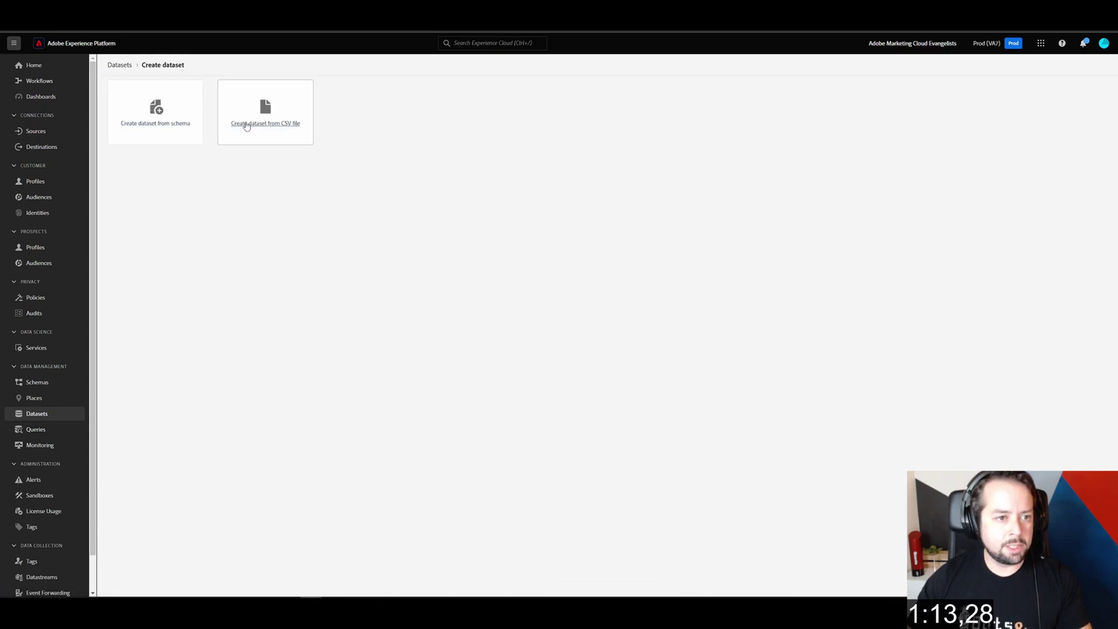
left_click(165, 124)
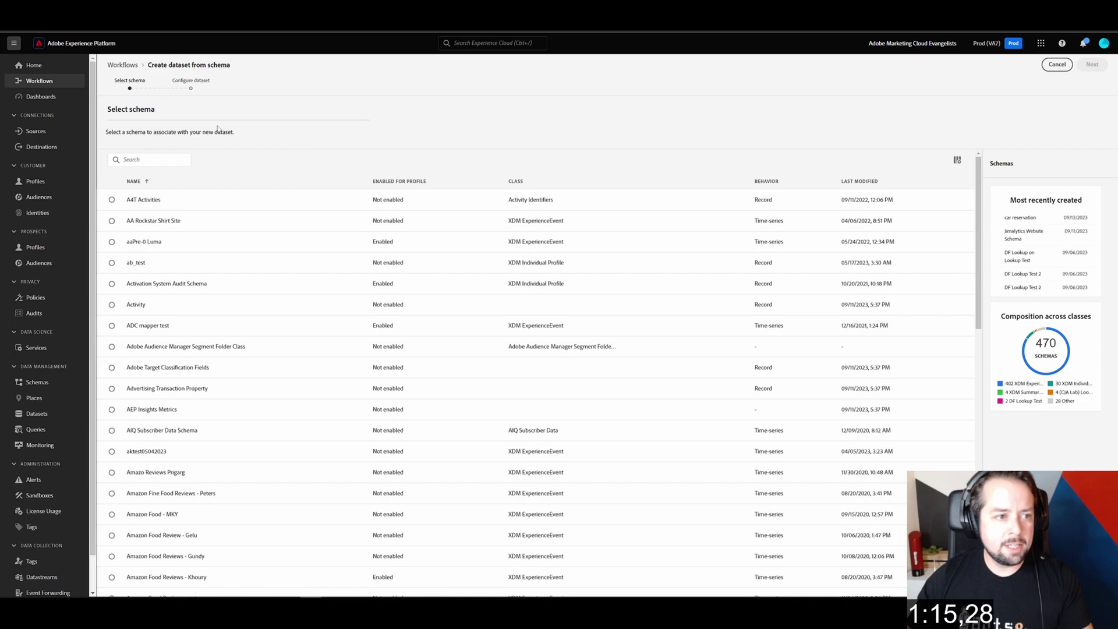
left_click(142, 162)
type("Speed Run")
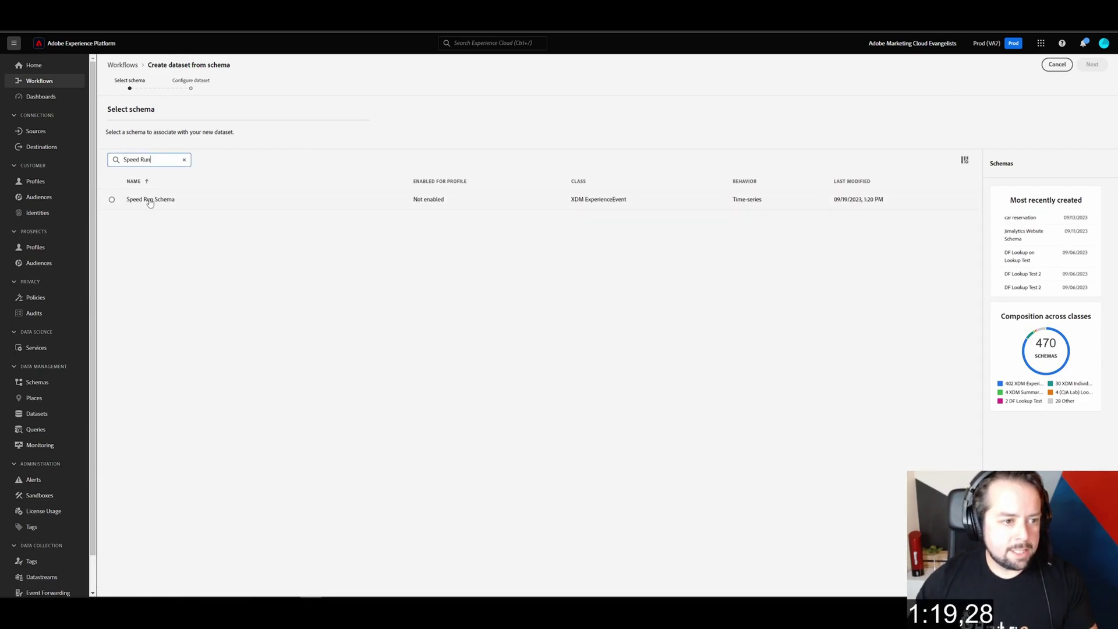
left_click(153, 199)
left_click(1090, 65)
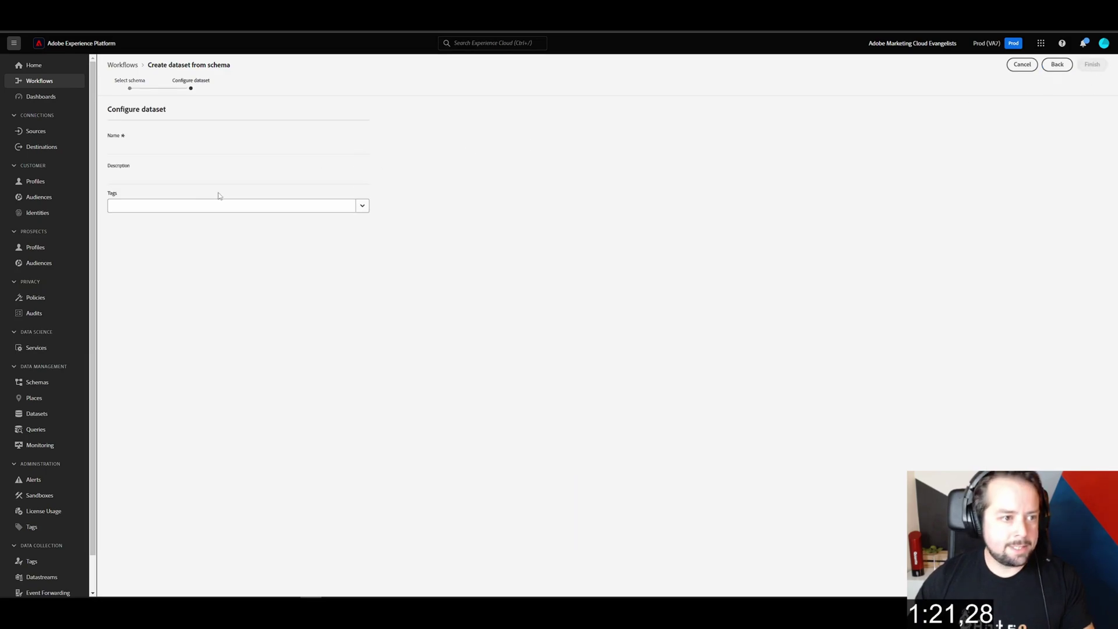
- Name the dataset 'Speed Run Dataset' and finish creating it
left_click(193, 207)
left_click(362, 207)
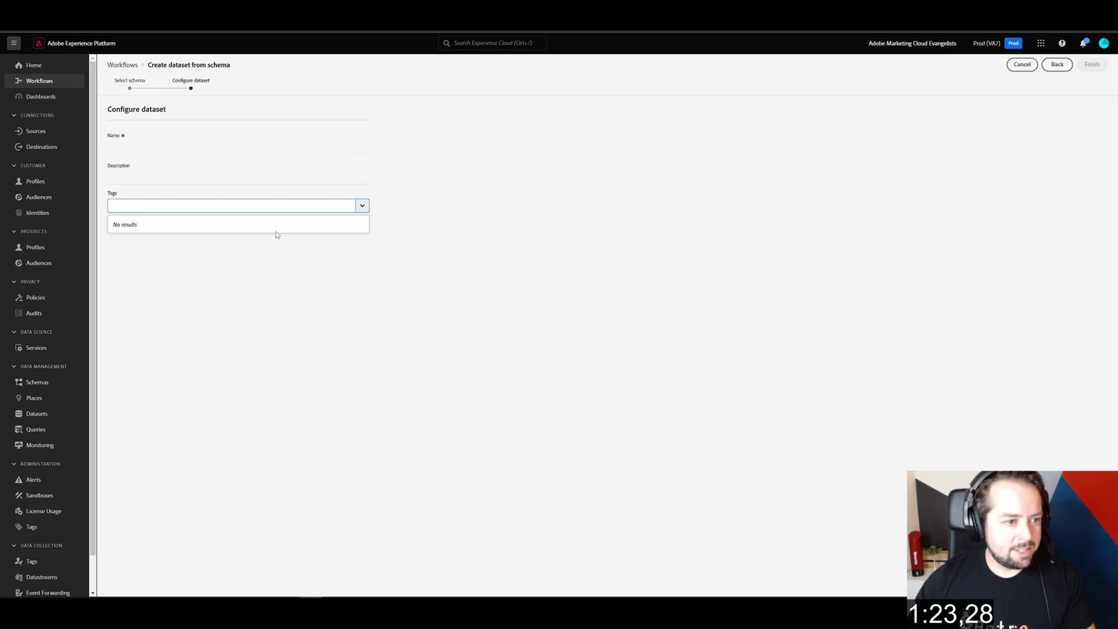
left_click(226, 143)
type("Sp")
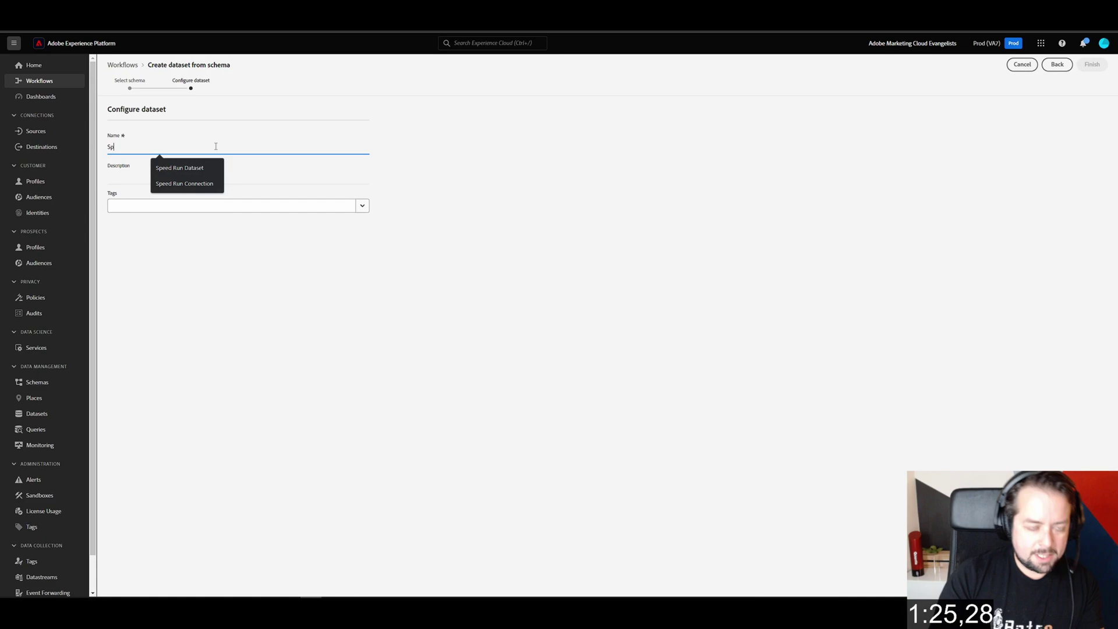
type("eed Run")
left_click(201, 167)
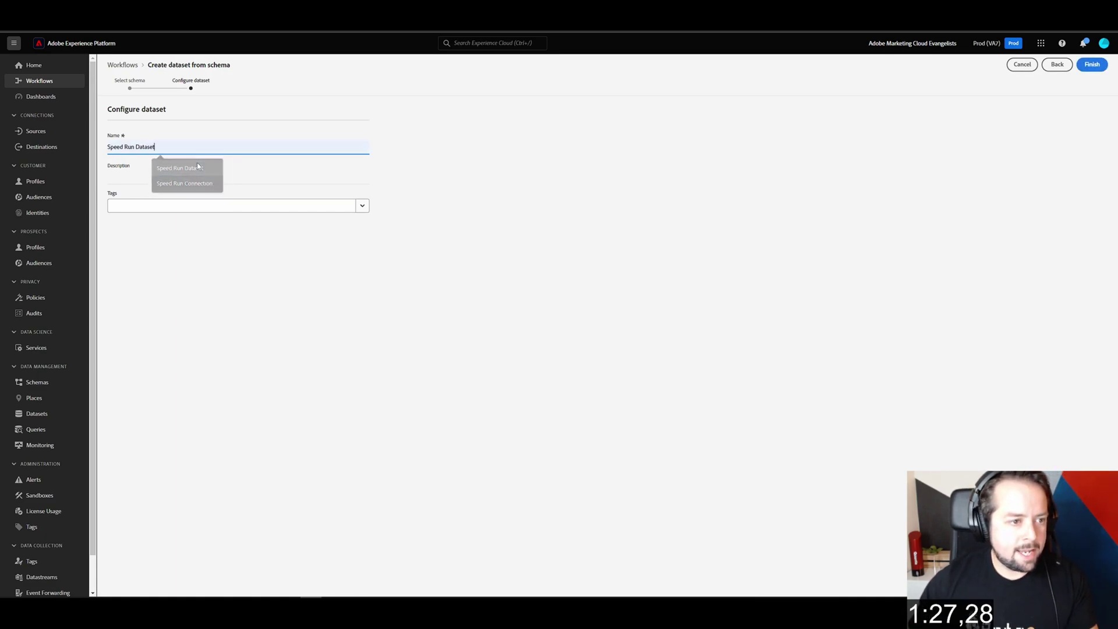
left_click(1100, 64)
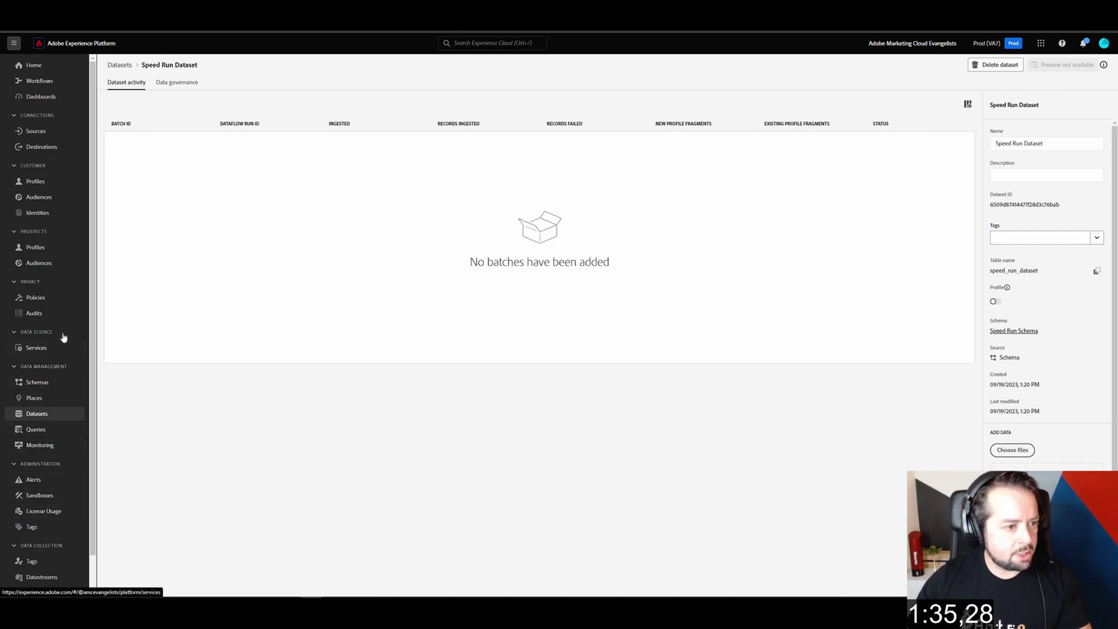
scroll(63, 345, "down", 1)
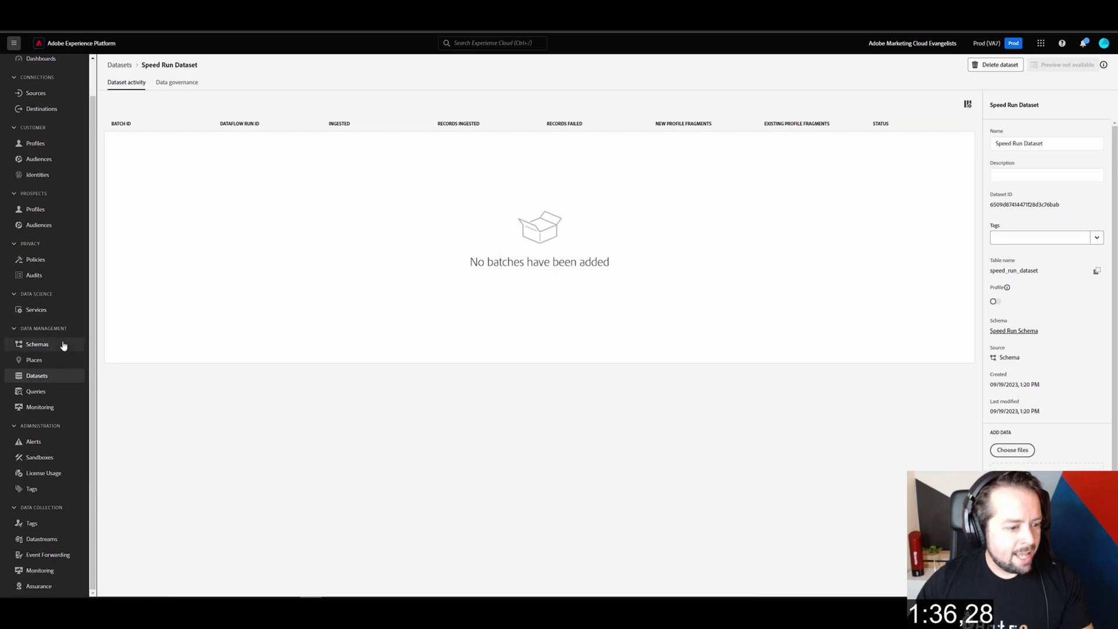
- Create and save 'Speed Run Datastream' with Speed Run Schema as its event schema
left_click(64, 539)
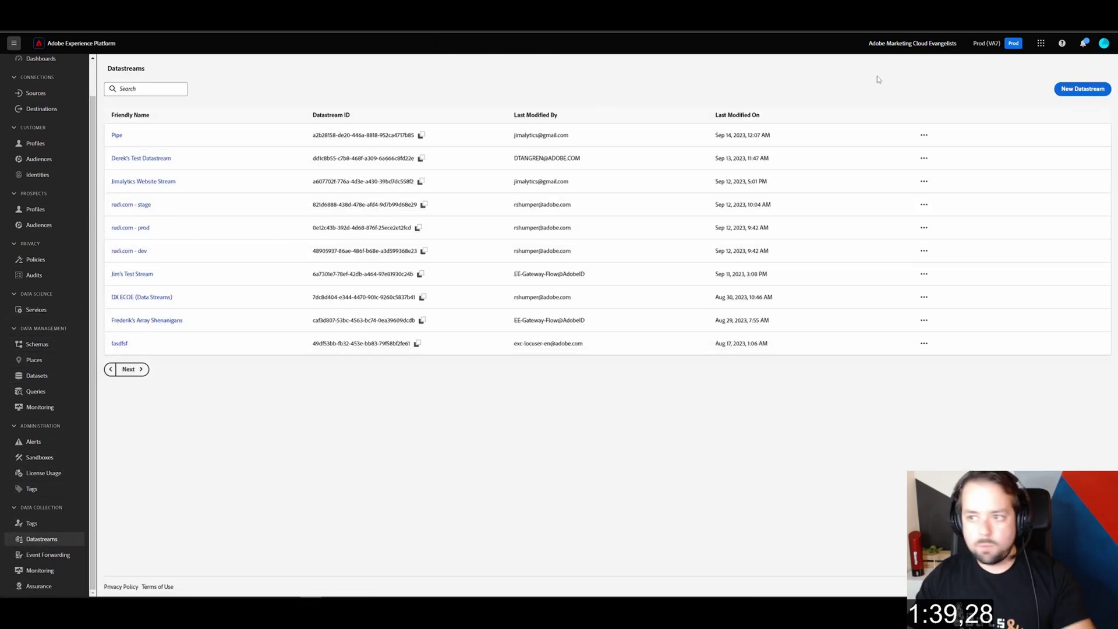
left_click(1088, 92)
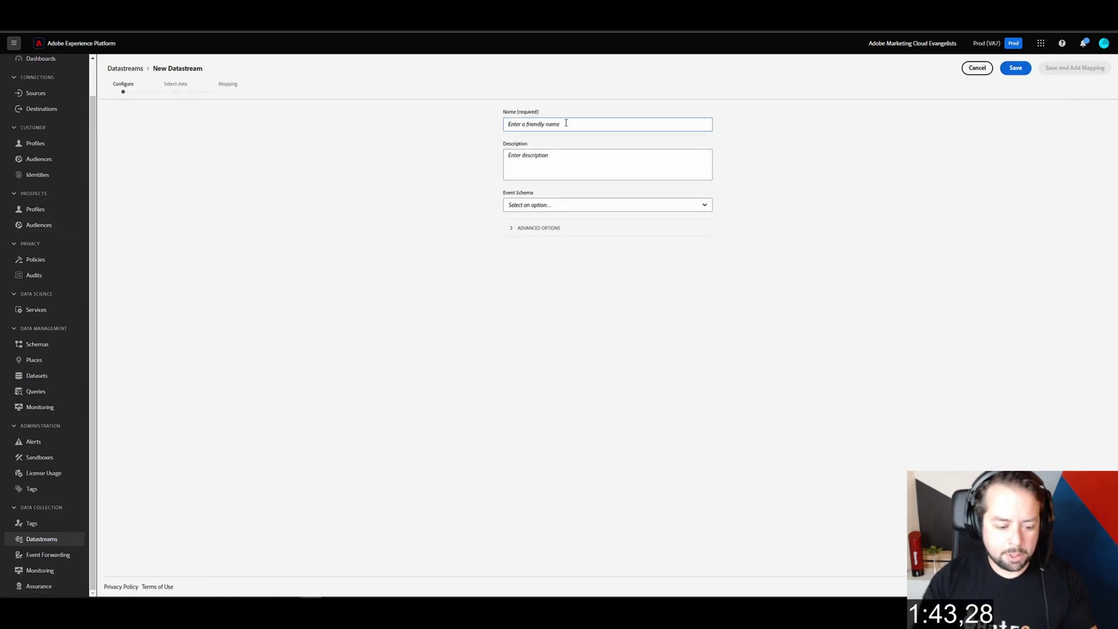
type("Dat")
key("BackSpace")
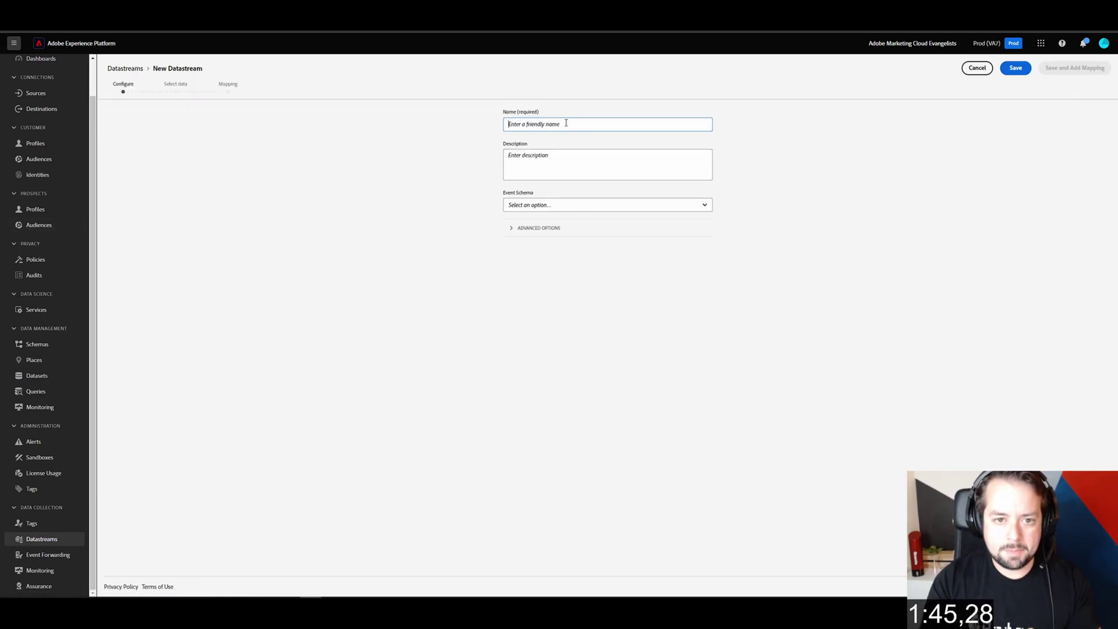
type("Speed Run Data")
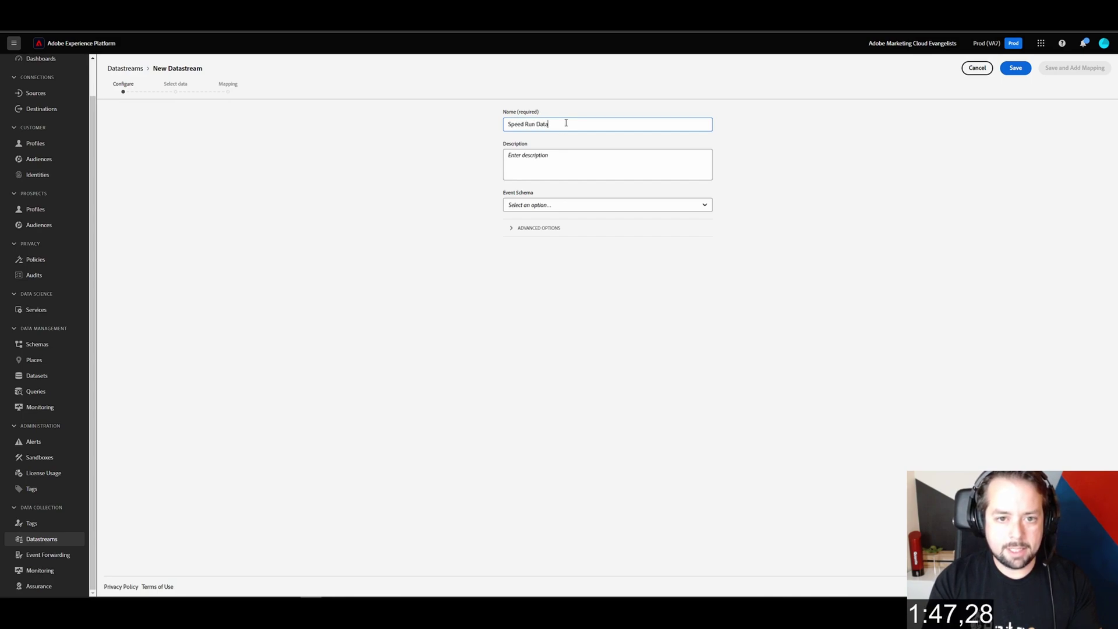
type("stream")
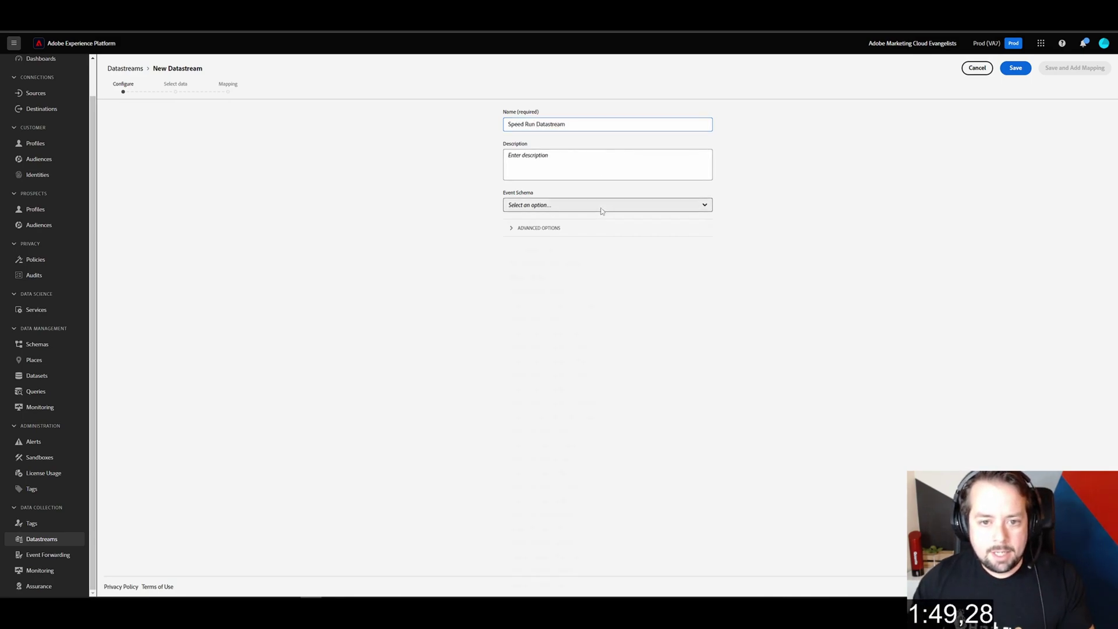
left_click(601, 209)
type("speed")
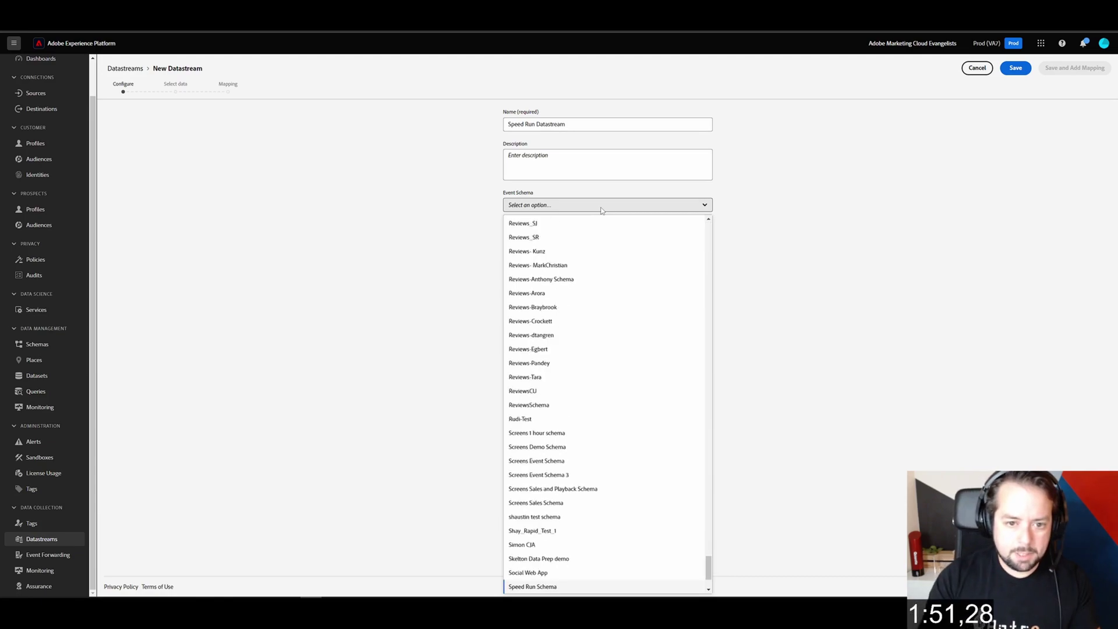
left_click(532, 587)
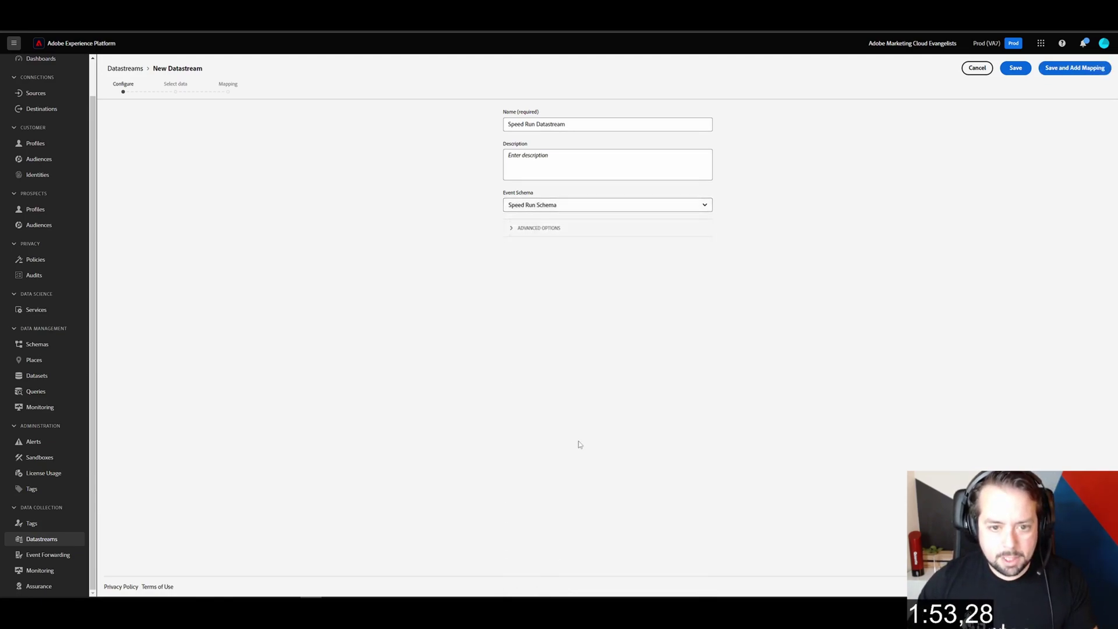
left_click(616, 228)
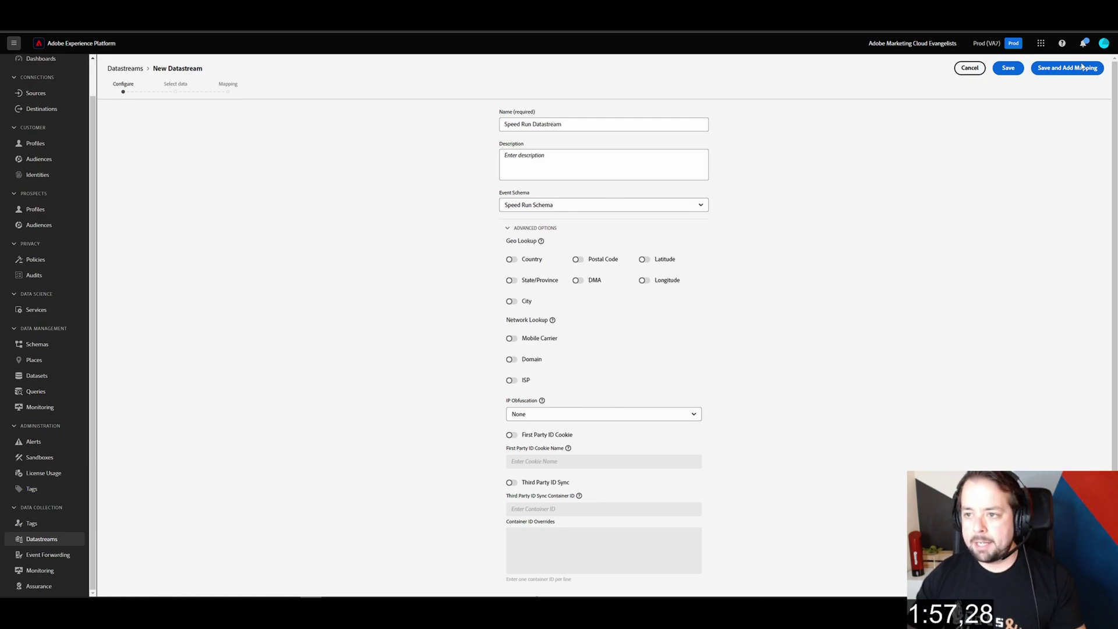
left_click(1014, 72)
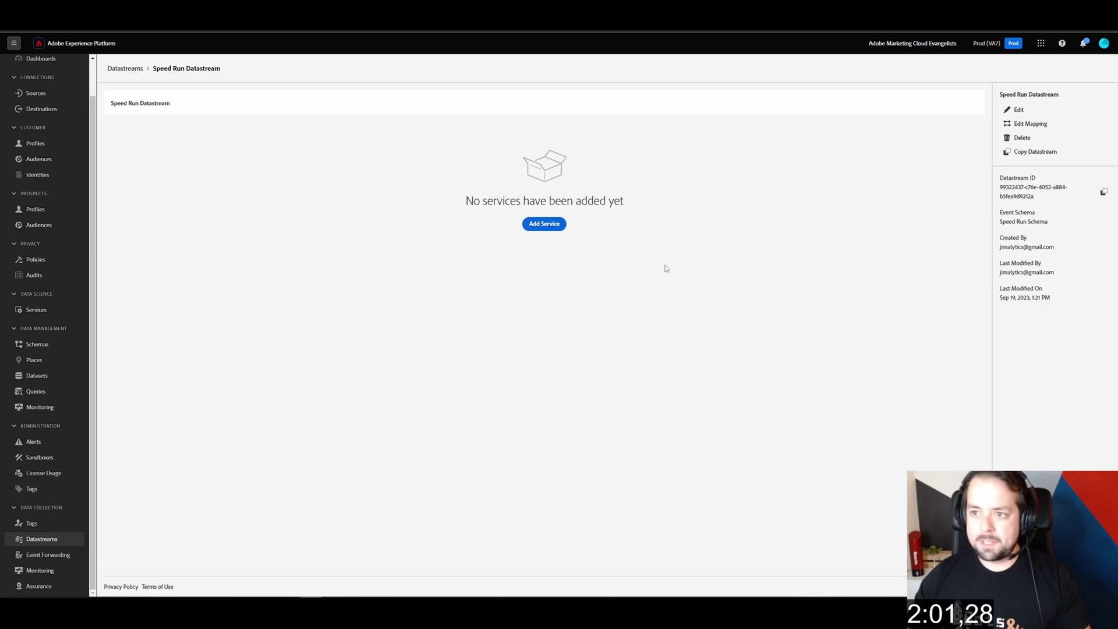
- In the Jimalytics Speed Run tag property, install the Adobe Experience Platform Web SDK extension
left_click(64, 528)
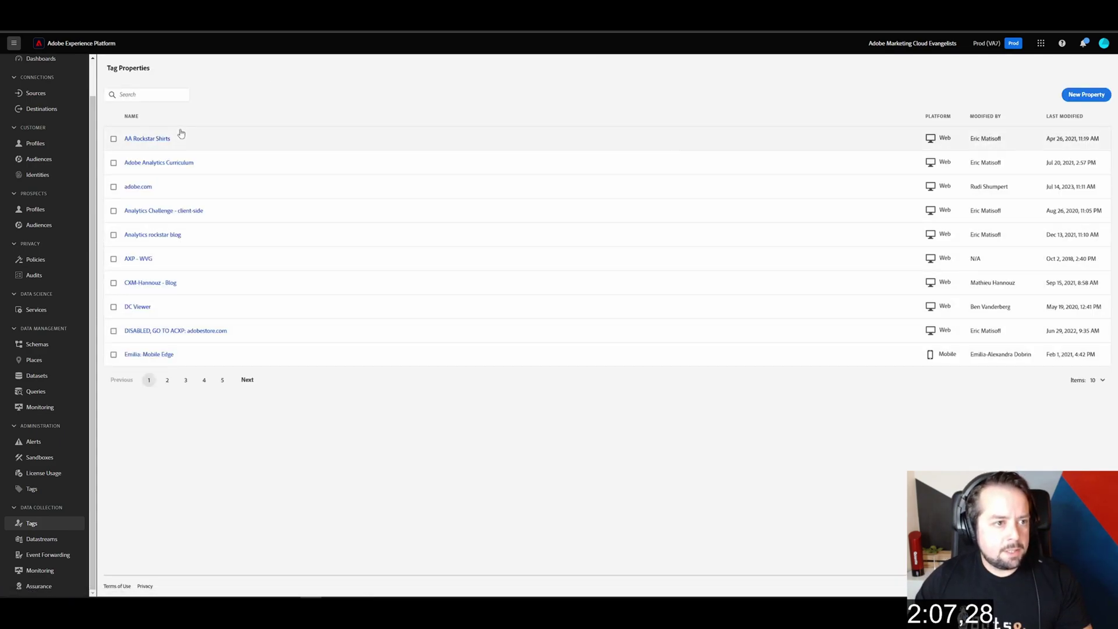
left_click(156, 94)
type("Speed")
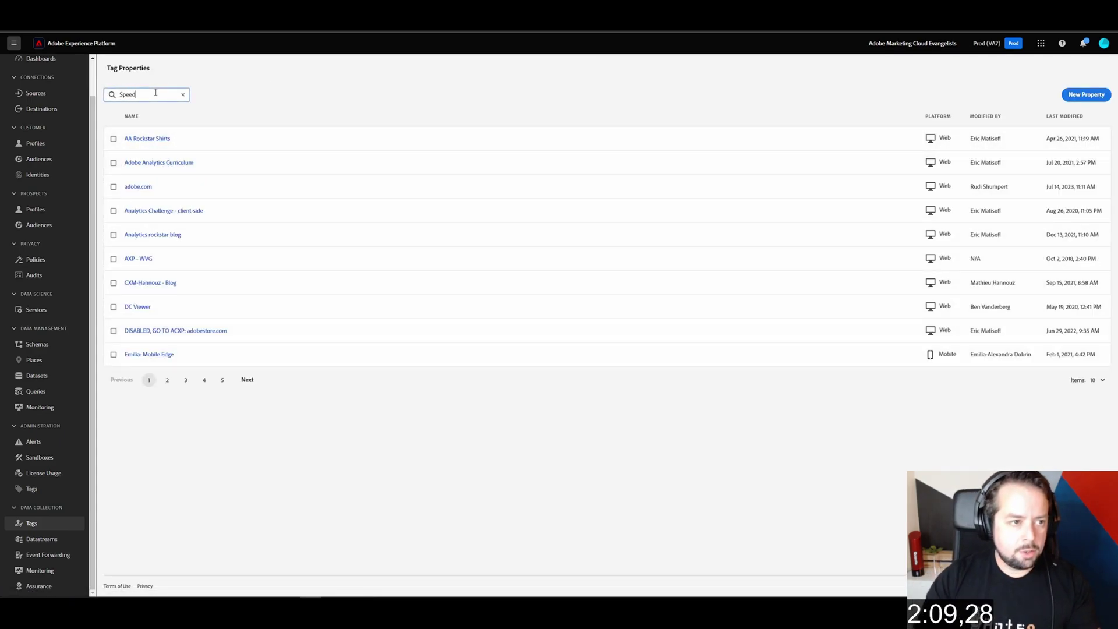
type(" La")
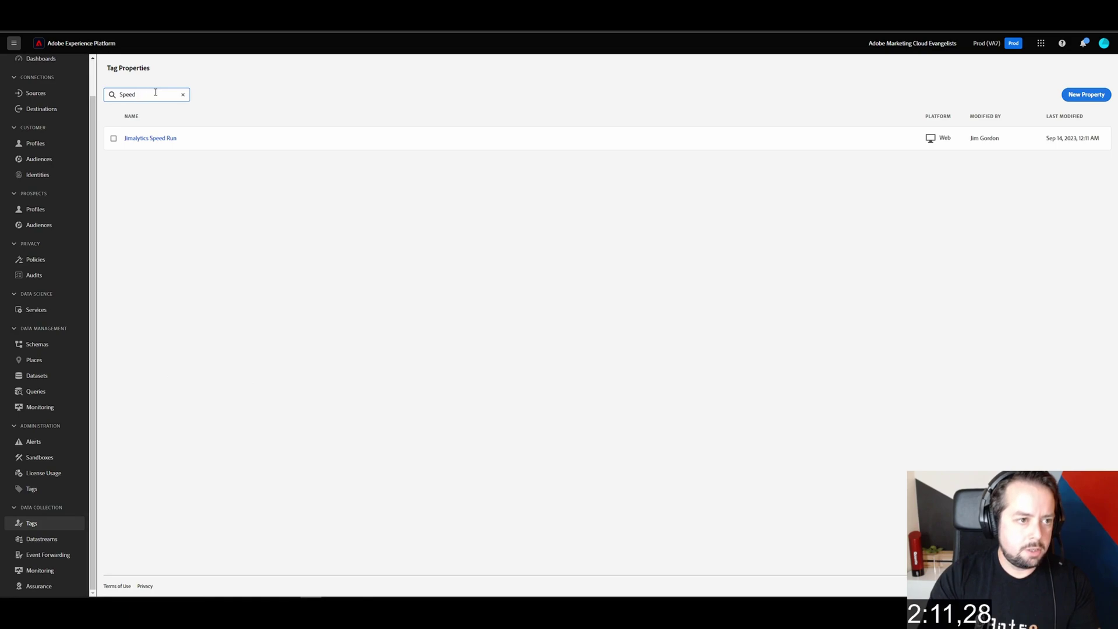
left_click(143, 139)
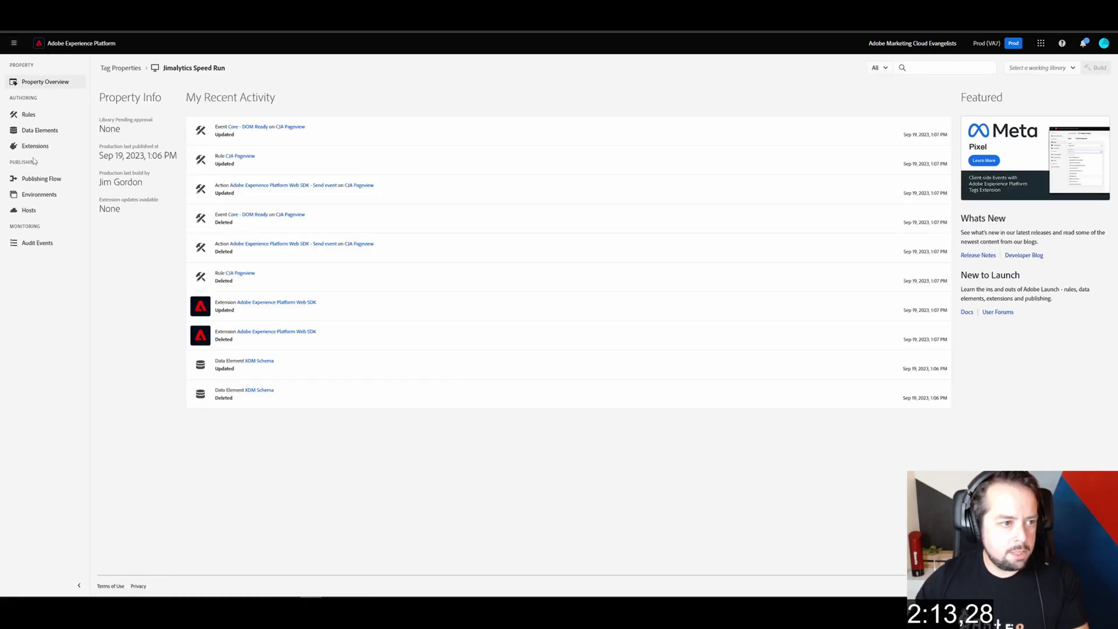
left_click(35, 145)
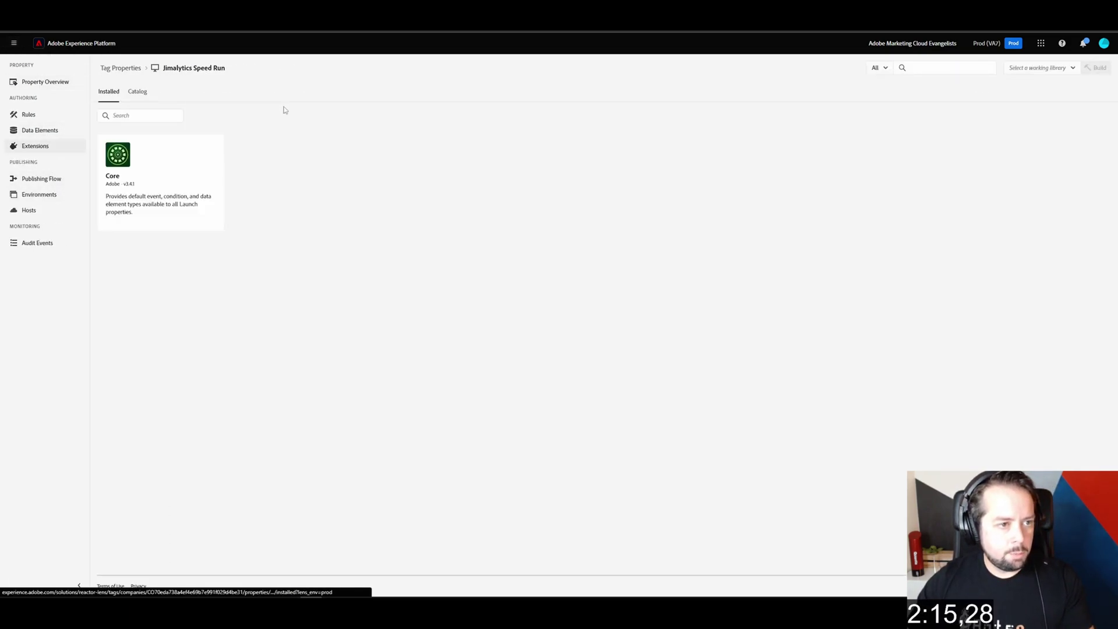
left_click(138, 92)
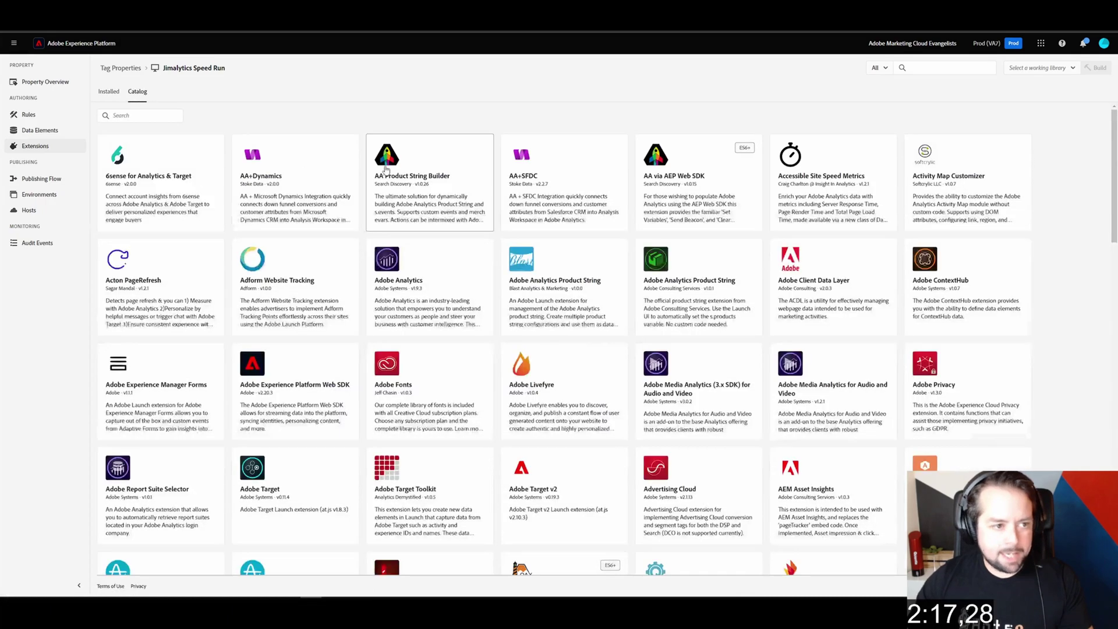
left_click(137, 117)
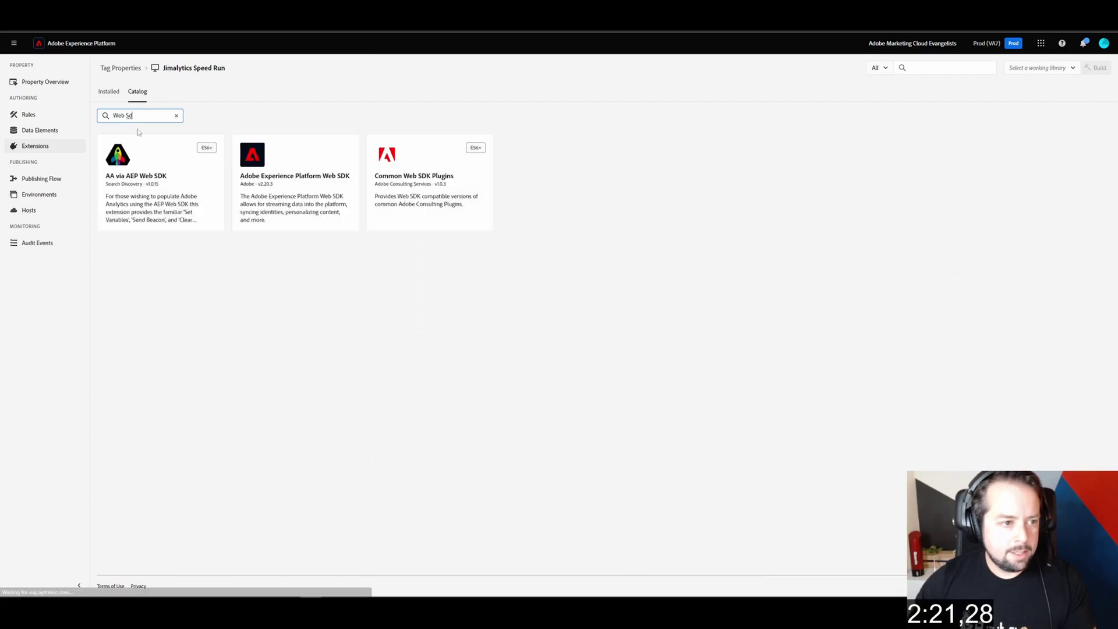
left_click(291, 181)
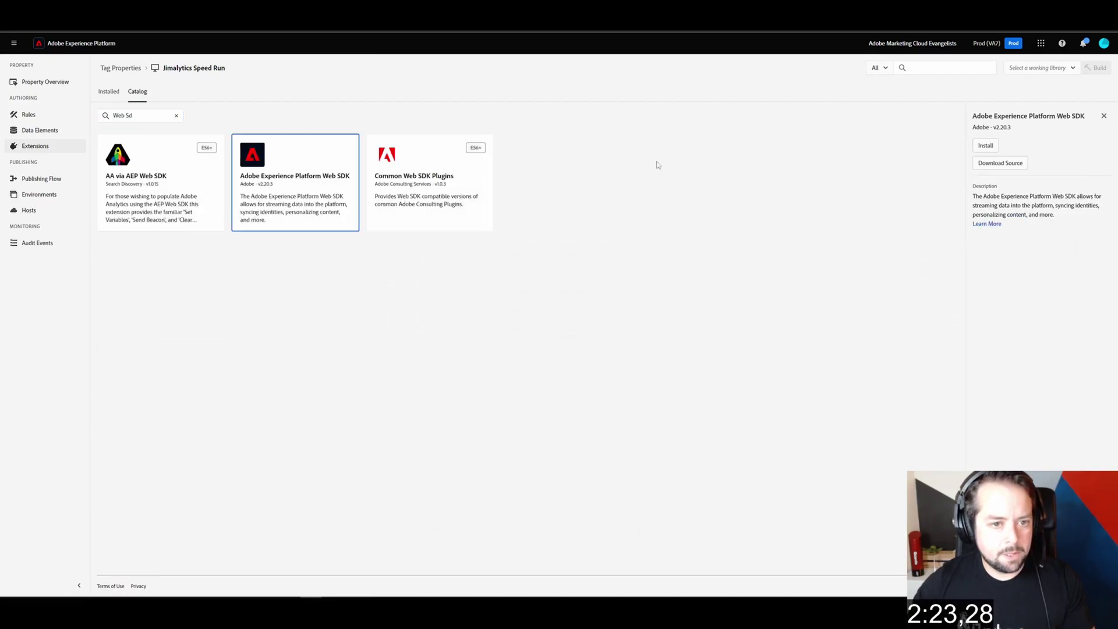
left_click(992, 147)
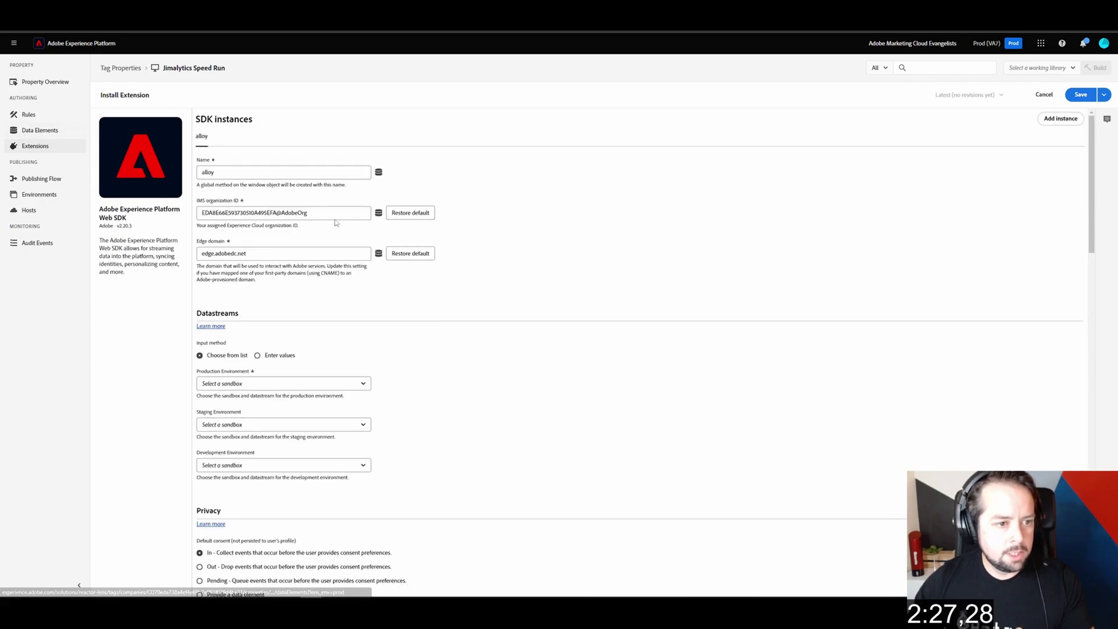
- Point the production environment to the Prod (VA7) sandbox and Speed Run Datastream
scroll(301, 248, "down", 2)
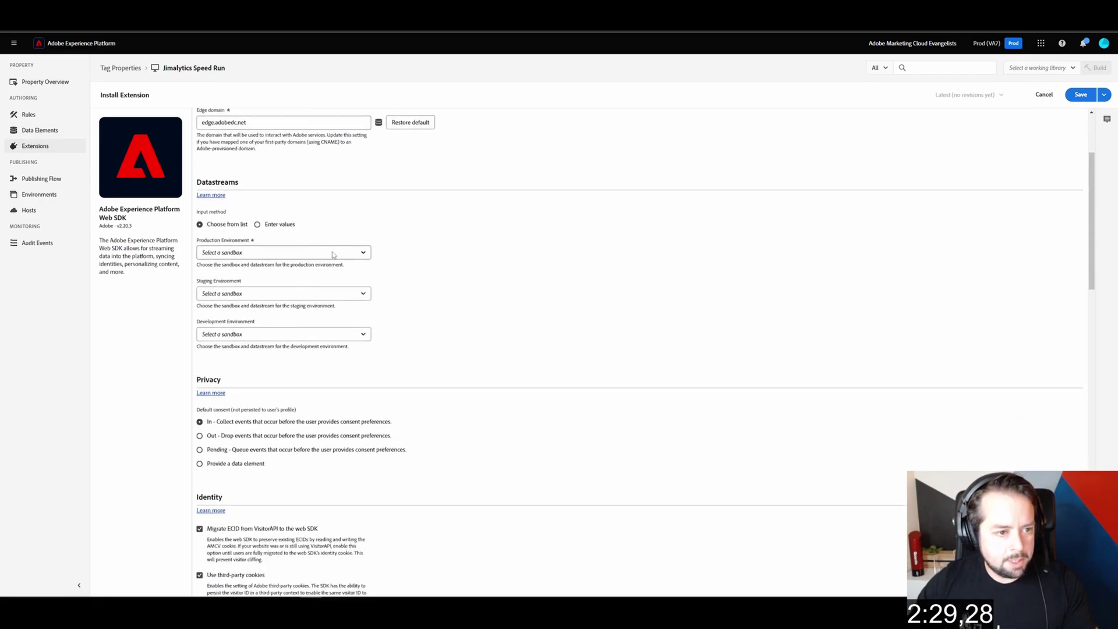
left_click(366, 252)
left_click(365, 271)
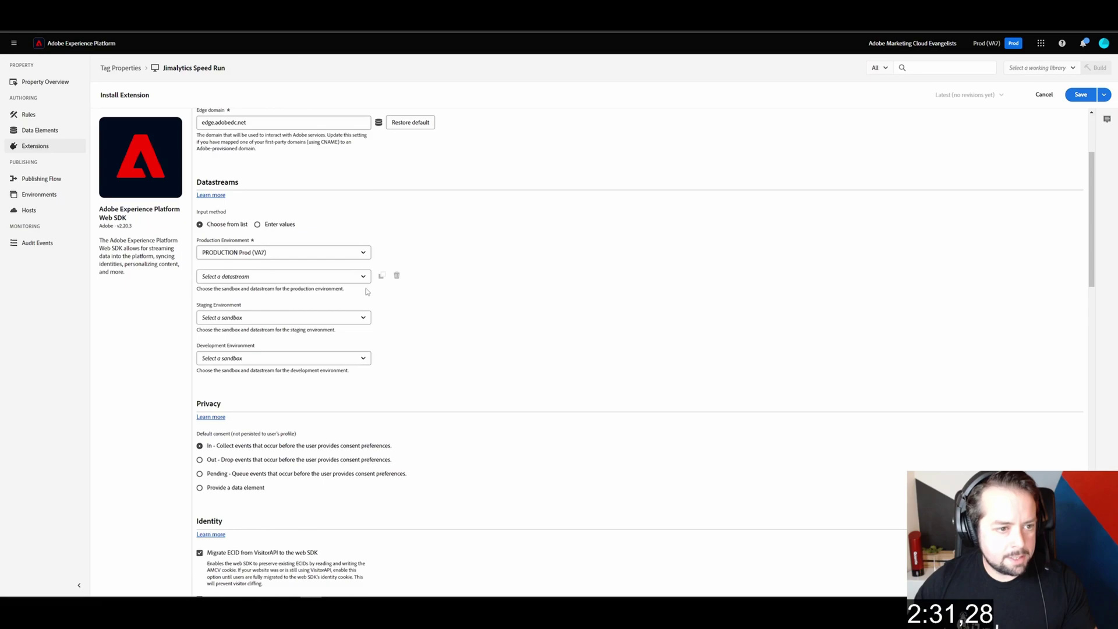
left_click(365, 277)
type("shay")
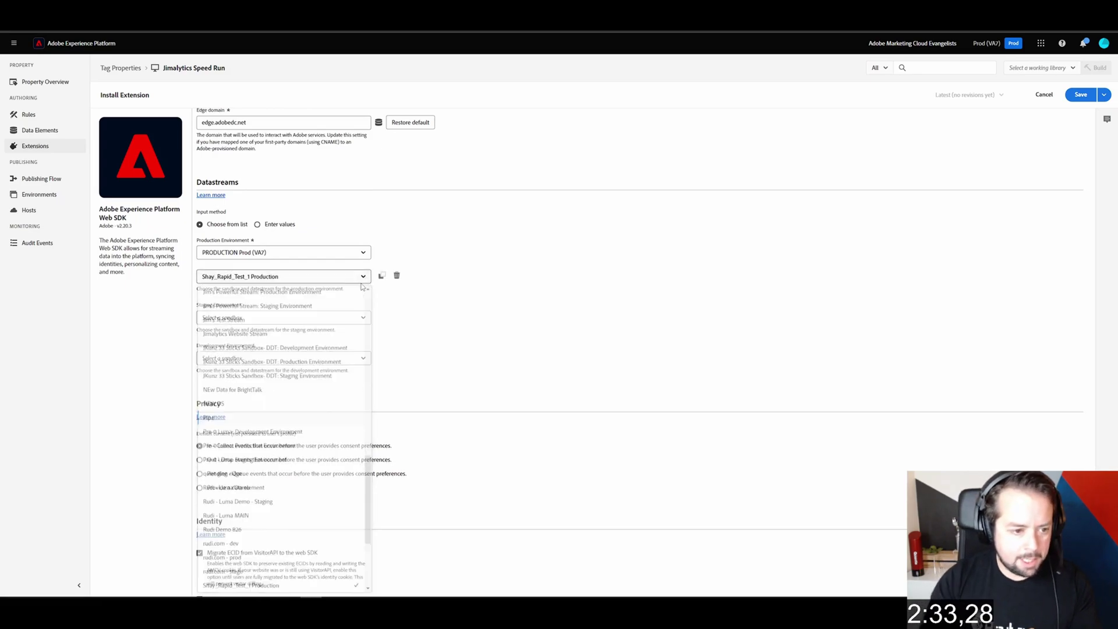
key("Return")
left_click(364, 279)
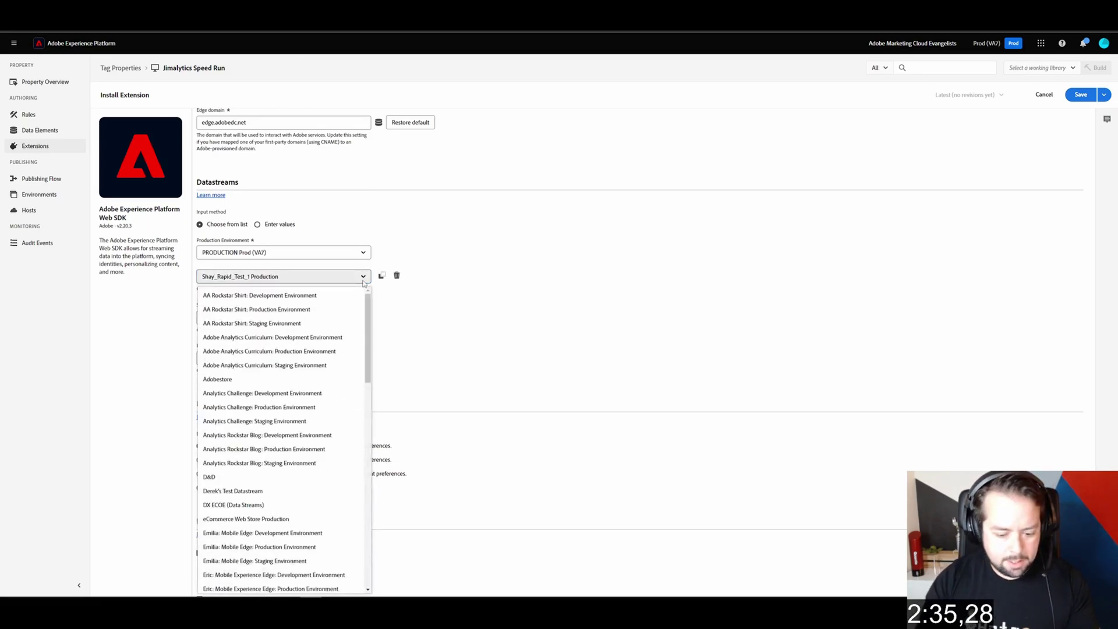
scroll(279, 465, "down", 10)
left_click(276, 586)
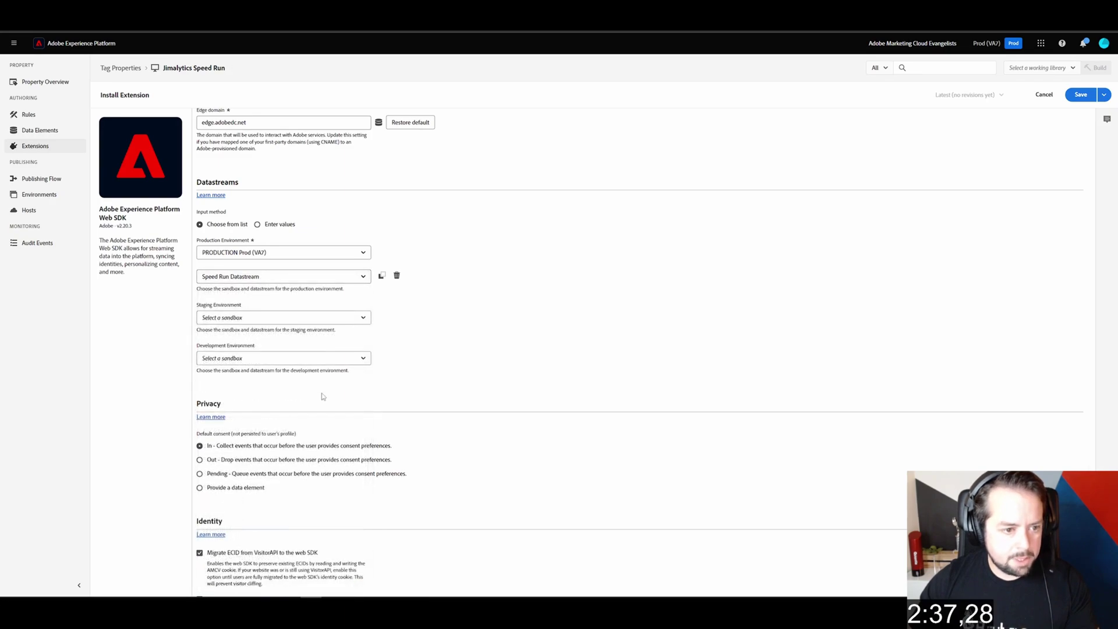
- Set staging to the Prod (VA7) sandbox and Speed Run Datastream
left_click(318, 321)
left_click(309, 337)
left_click(346, 344)
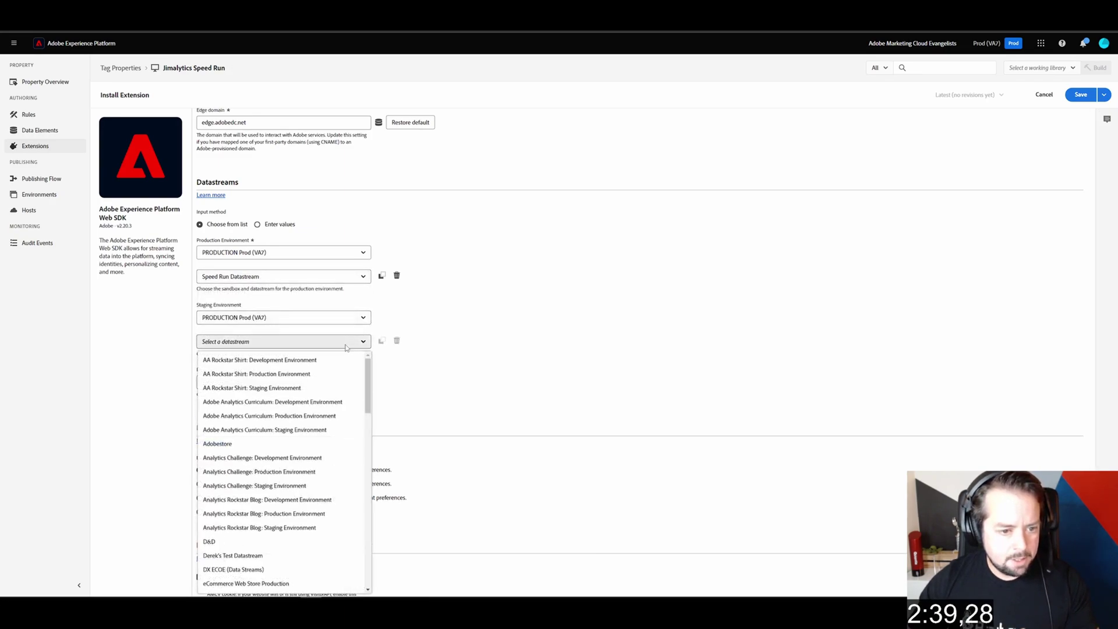
left_click(345, 344)
left_click(345, 345)
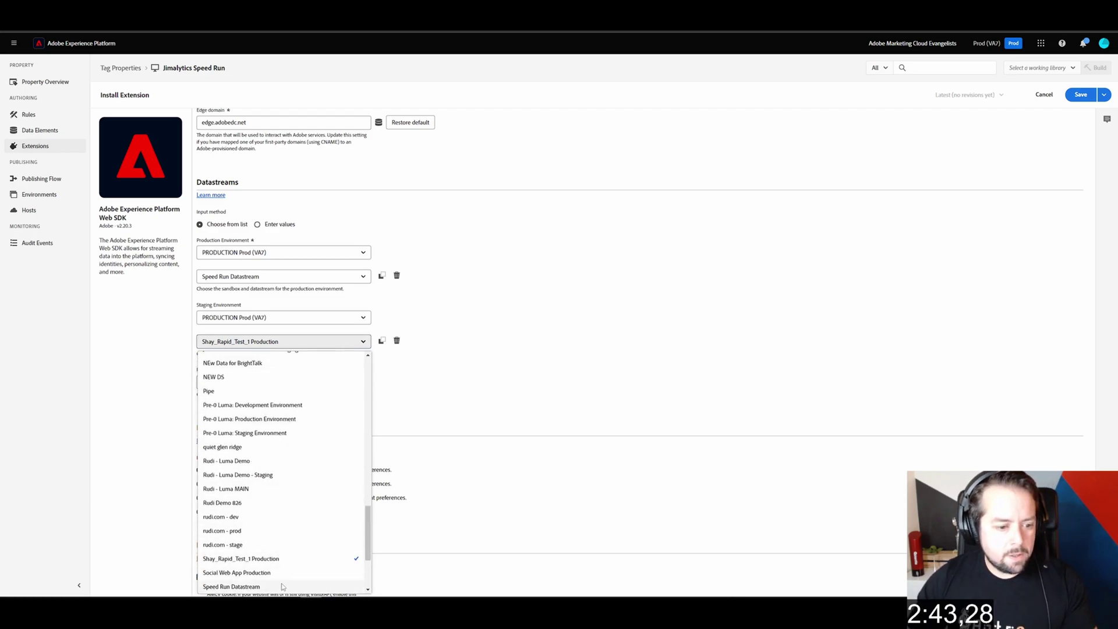
left_click(282, 586)
- Set development to the Prod (VA7) sandbox and Speed Run Datastream
left_click(347, 384)
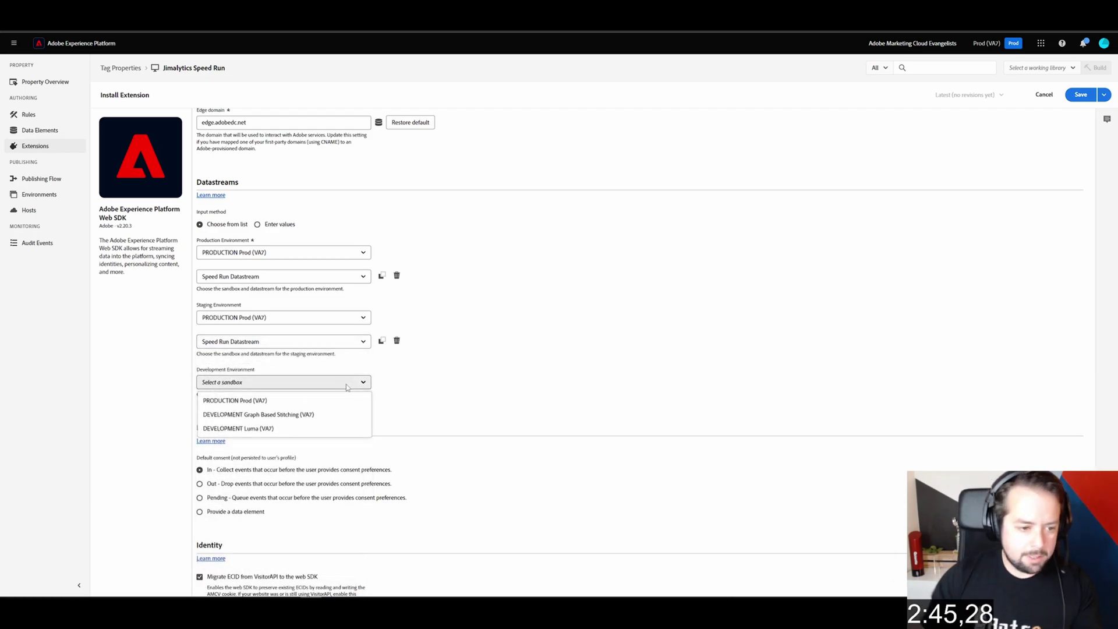
left_click(314, 400)
left_click(337, 406)
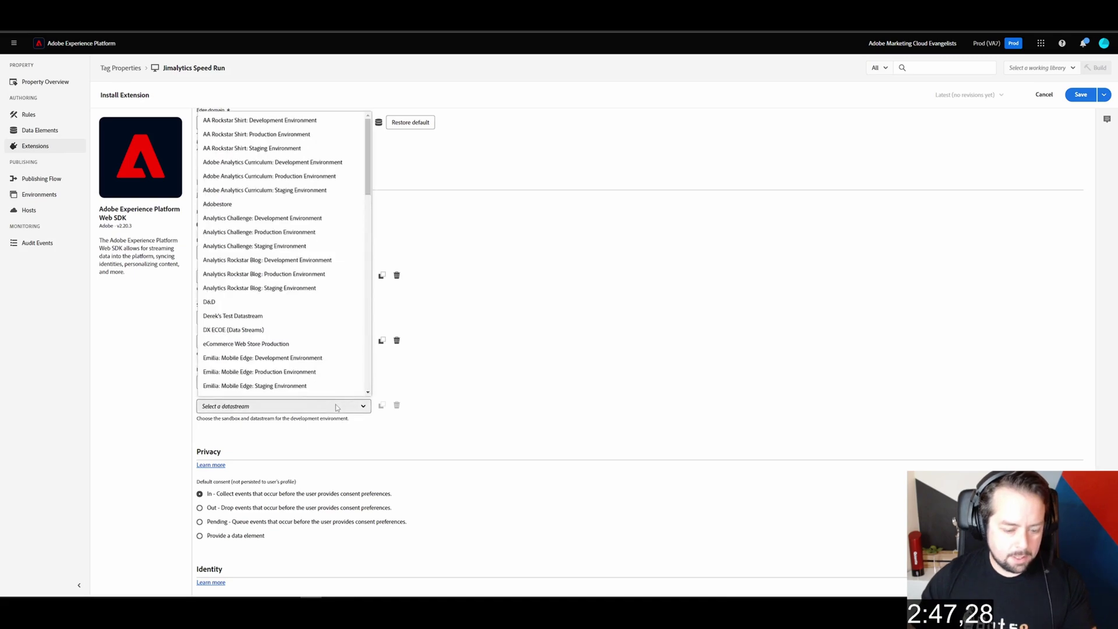
type("Shay")
key("Return")
left_click(336, 407)
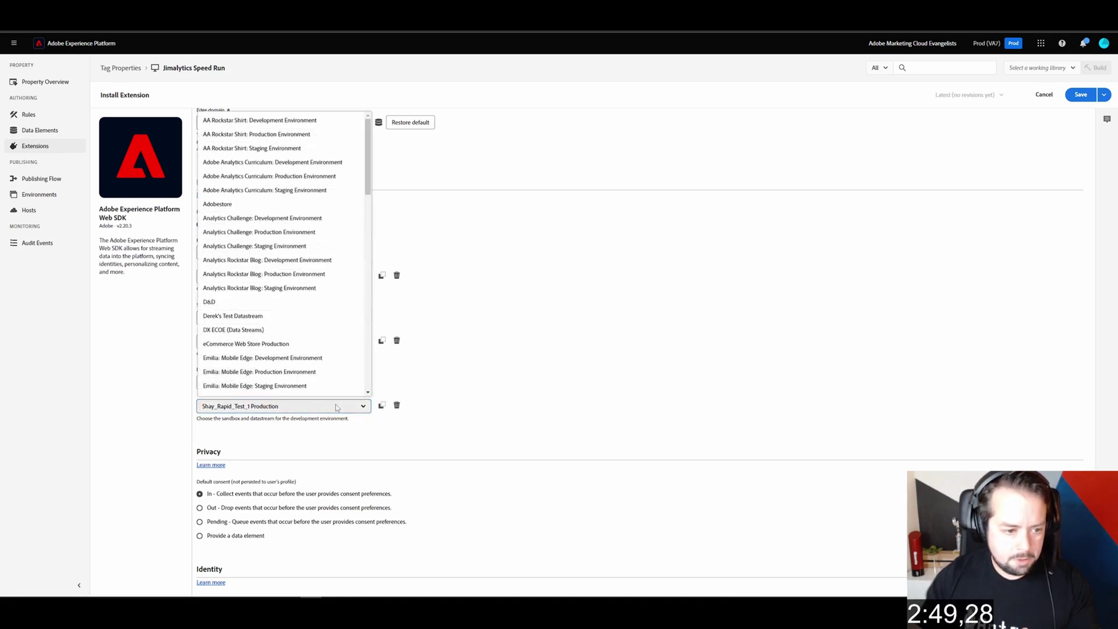
left_click(295, 389)
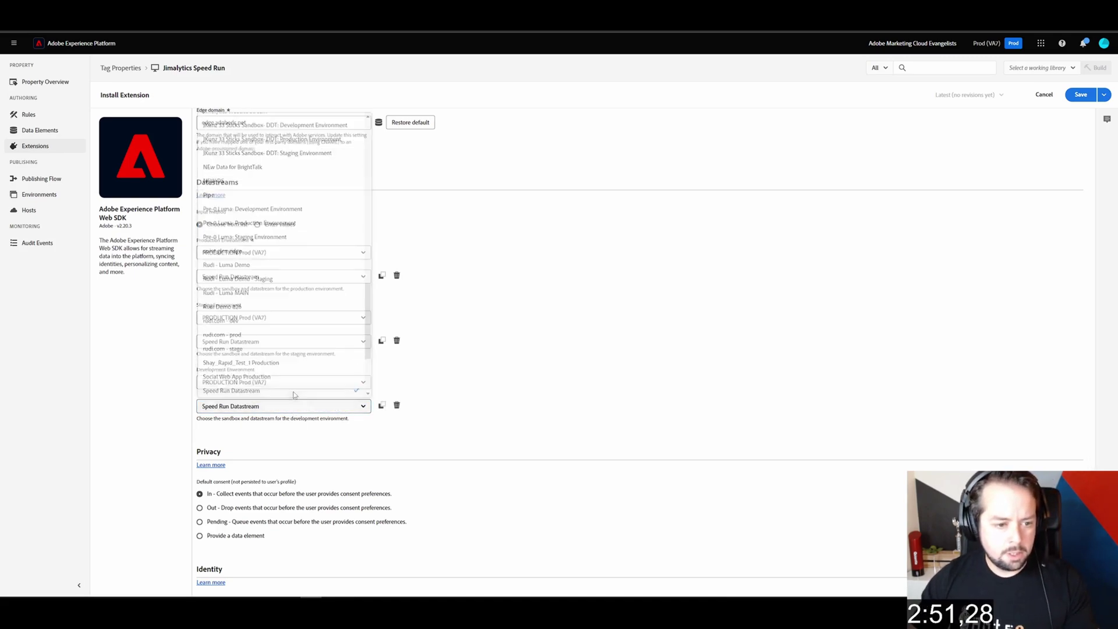
scroll(618, 427, "down", 5)
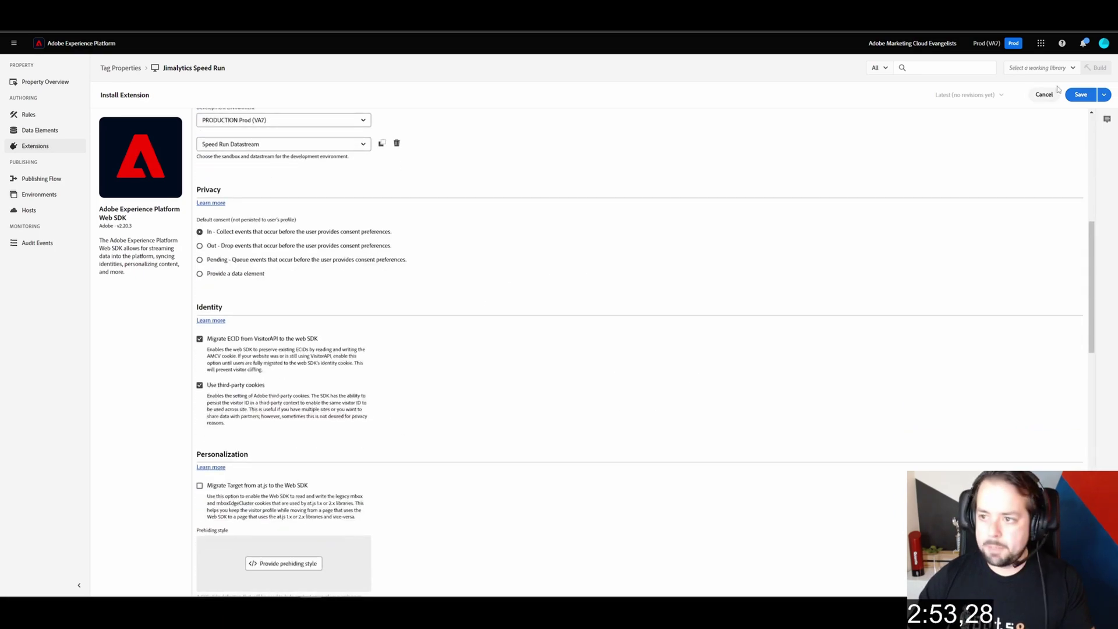
- Save the Web SDK settings, then add an 'XDM Object' Web SDK XDM object data element using Speed Run Schema
left_click(1081, 95)
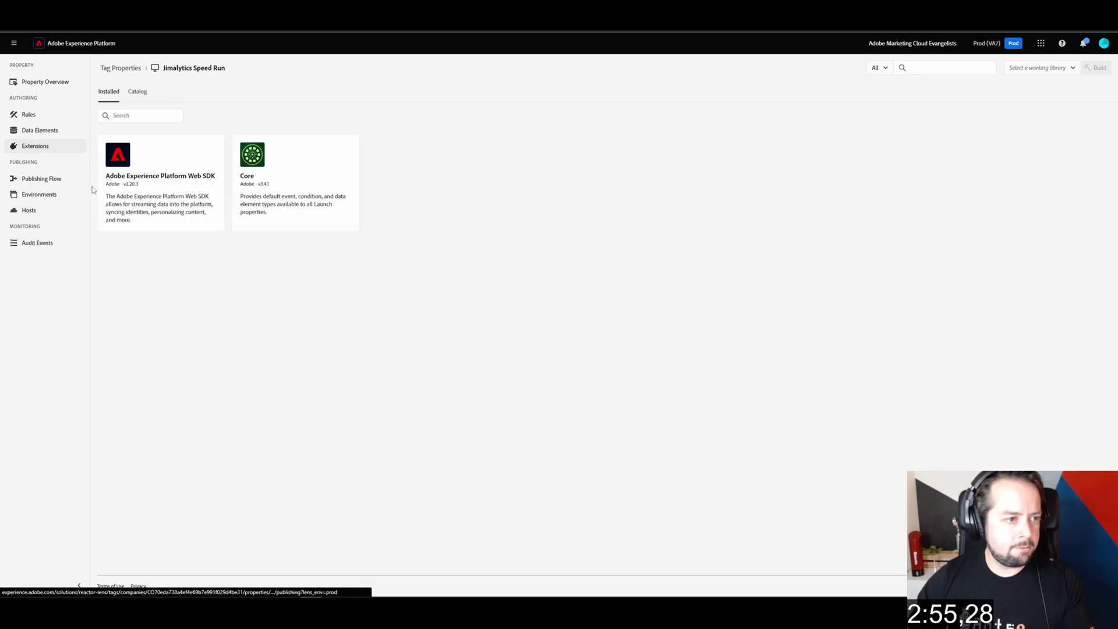
left_click(51, 129)
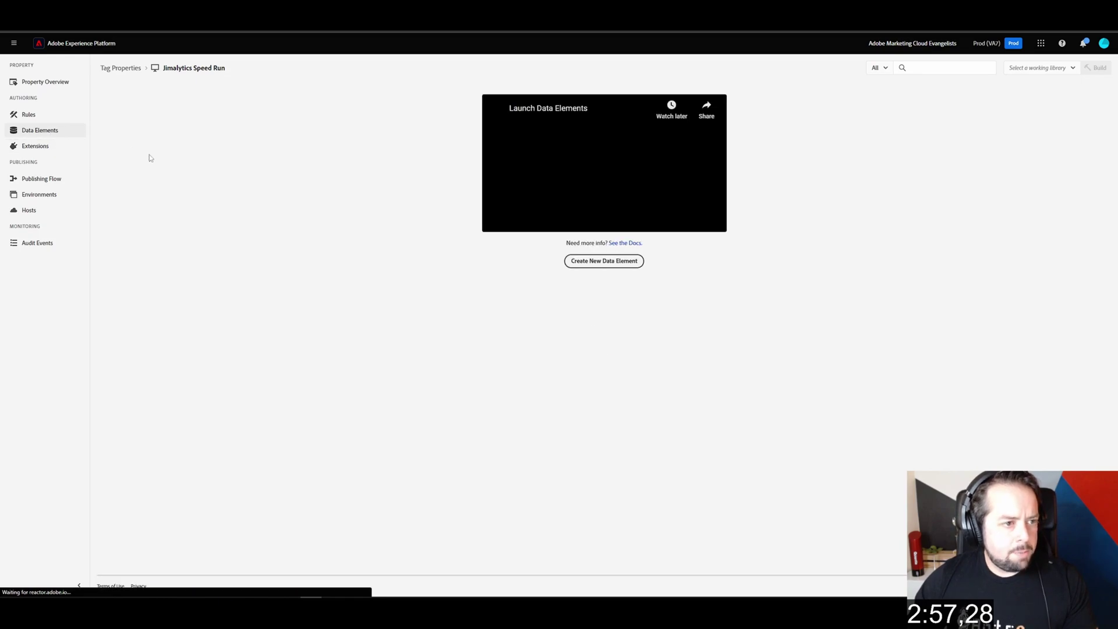
left_click(630, 269)
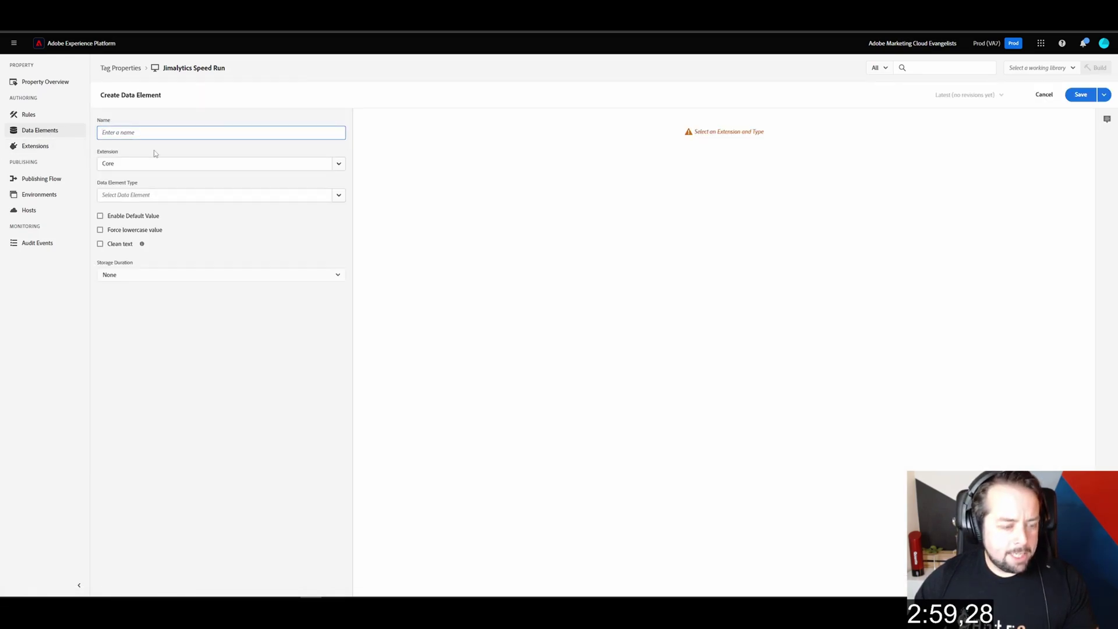
type("XDM Object")
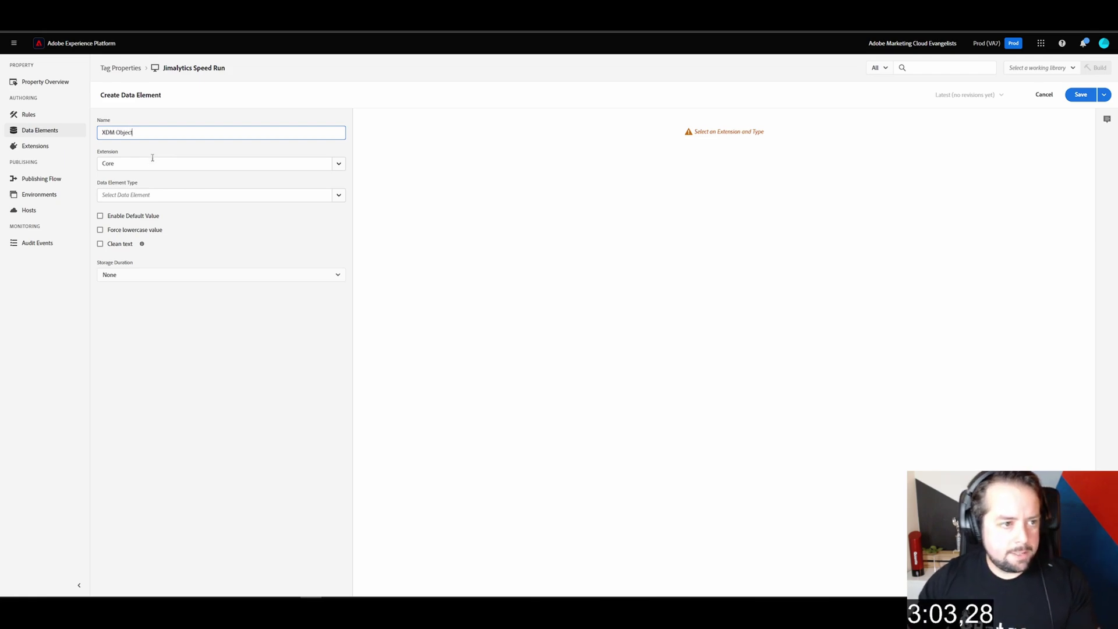
left_click(153, 164)
left_click(178, 182)
left_click(197, 198)
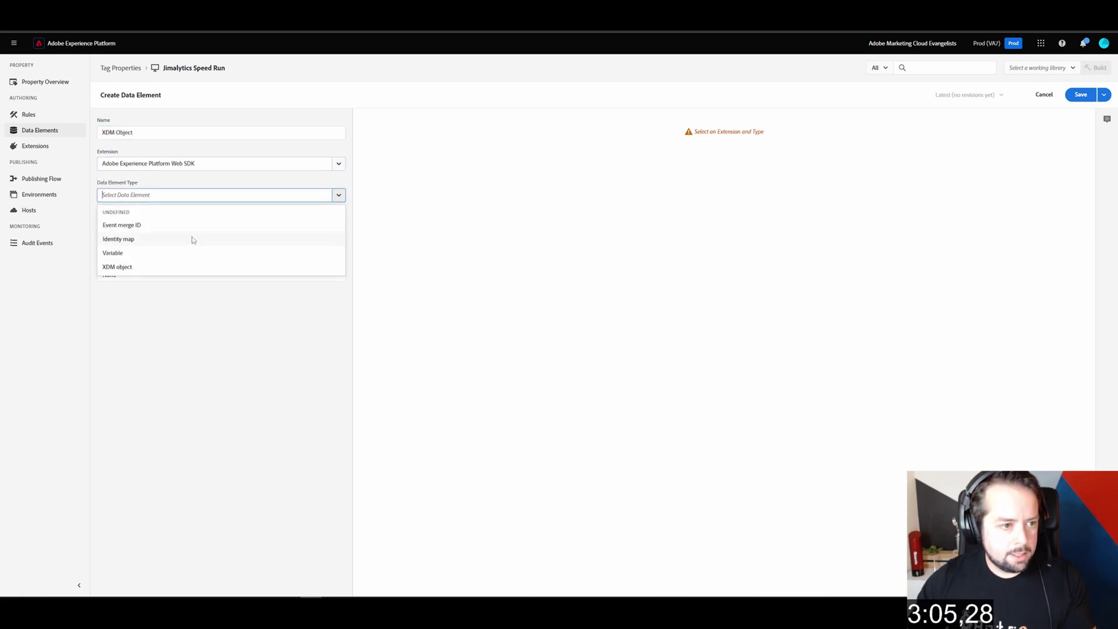
left_click(176, 267)
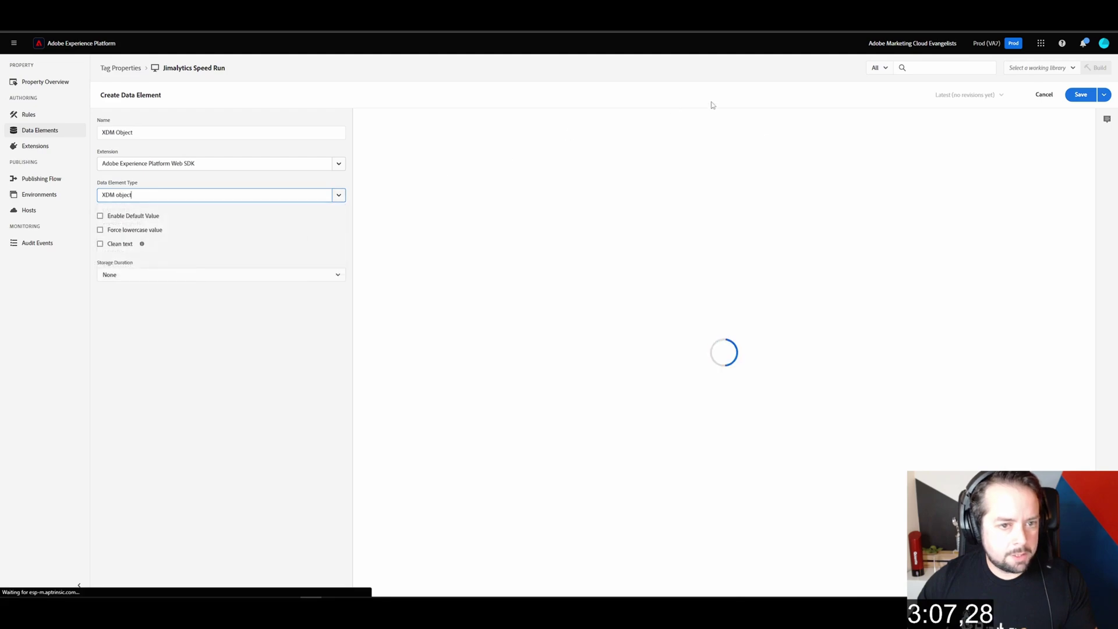
left_click(475, 176)
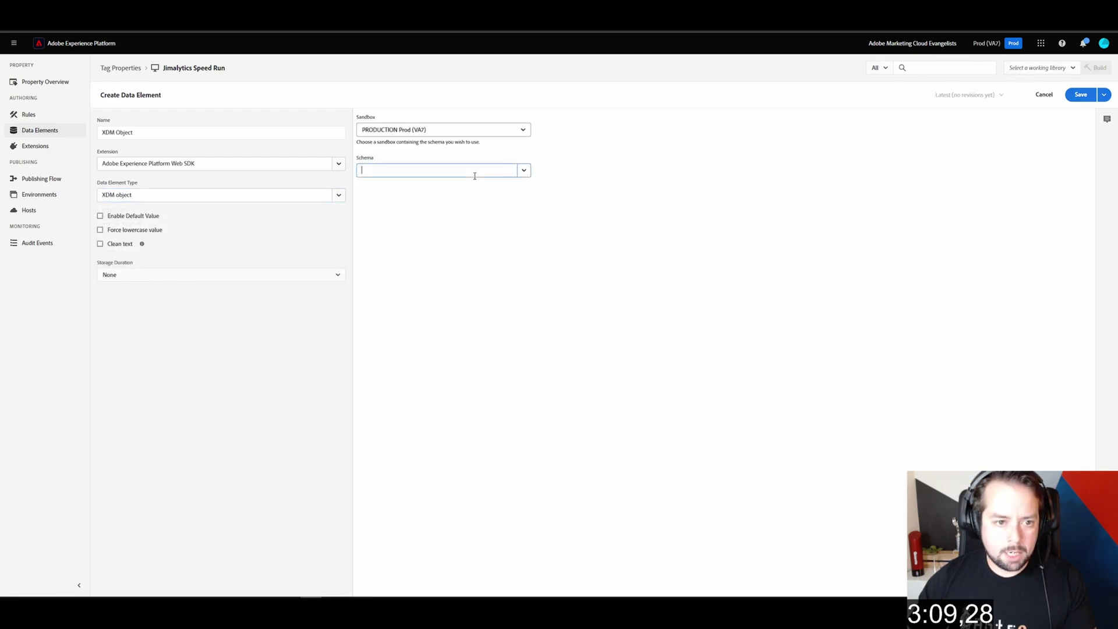
type("speed")
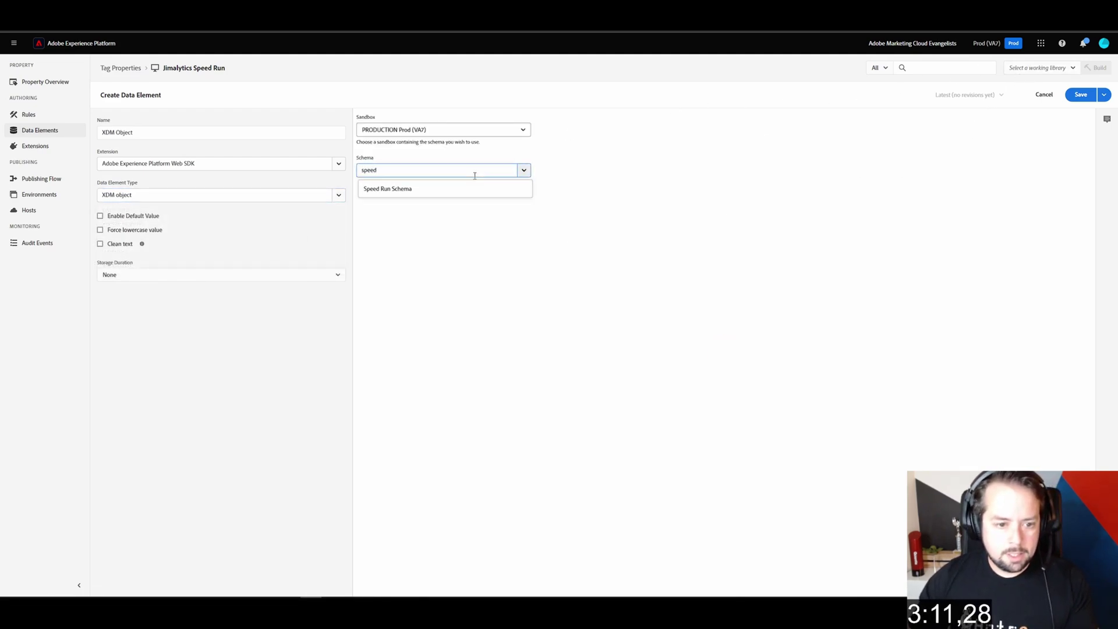
left_click(471, 190)
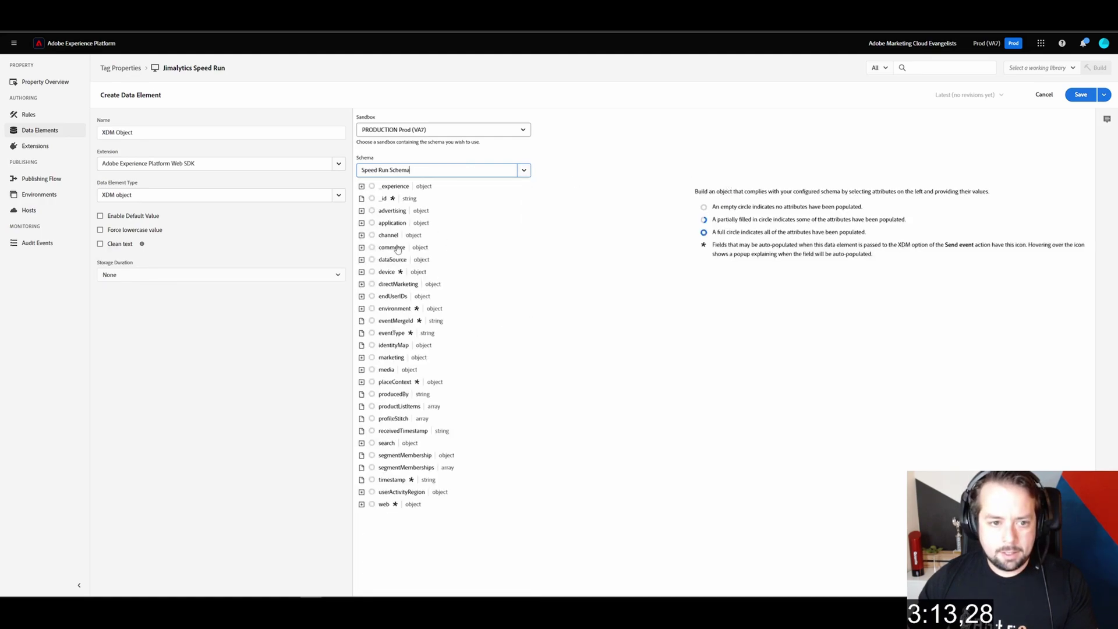
left_click(1086, 95)
- Add a 'Speed Run' library for Development with all changed resources, then save and build it
left_click(43, 178)
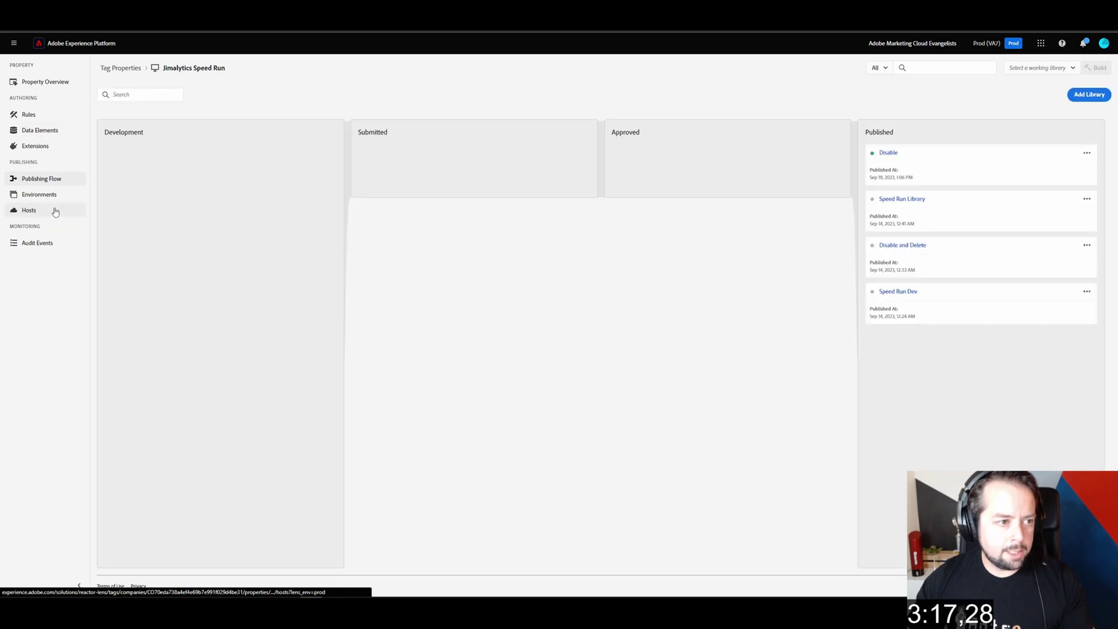
left_click(1089, 95)
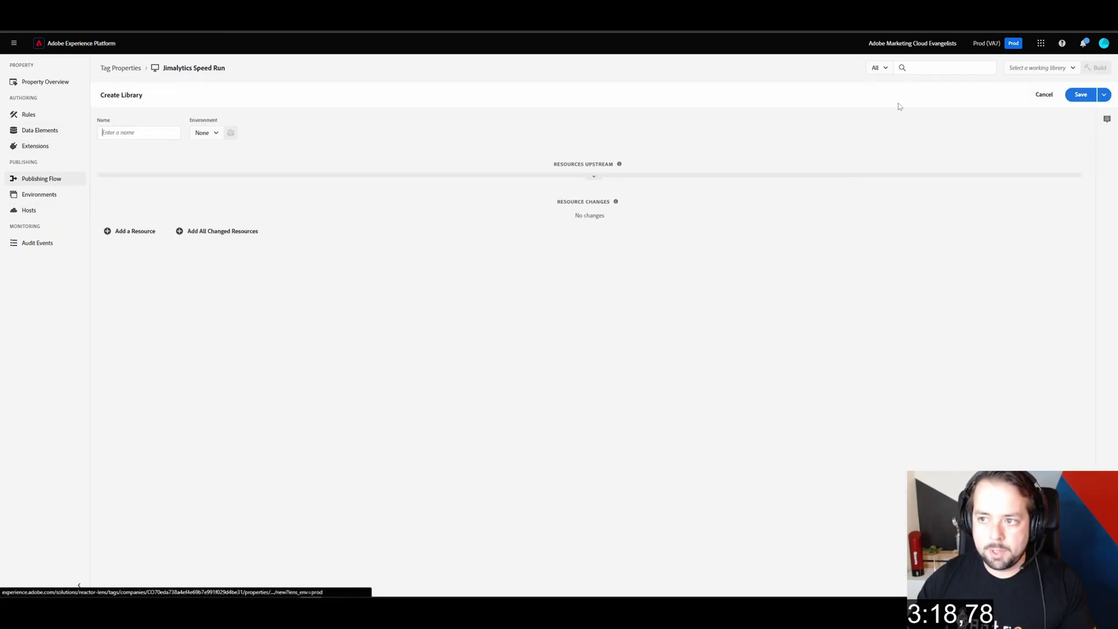
left_click(159, 132)
type("Speed Run")
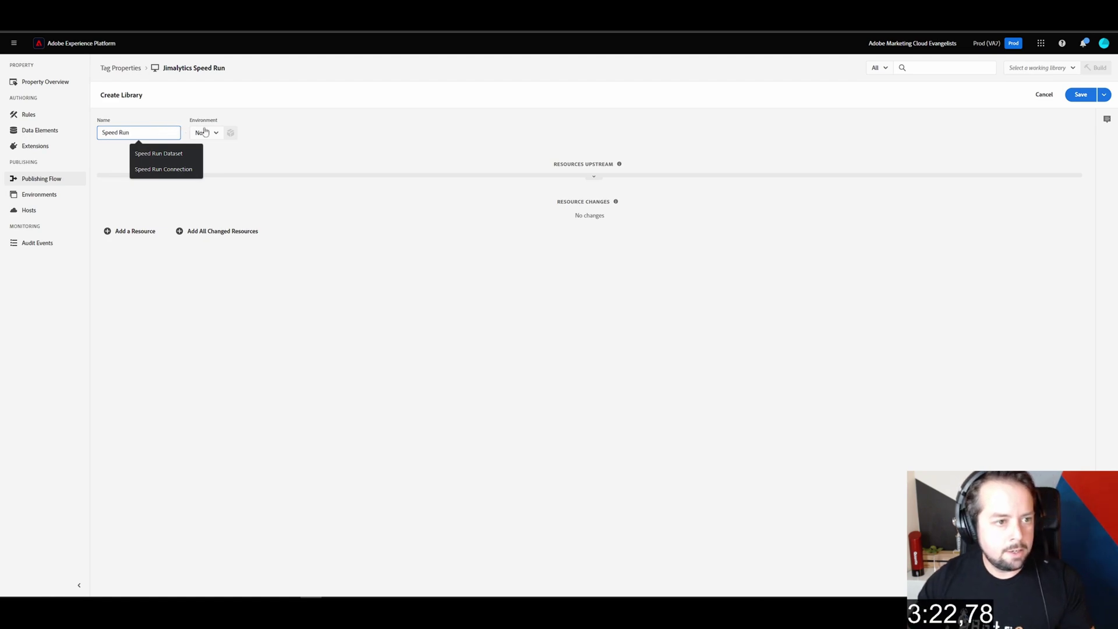
left_click(205, 132)
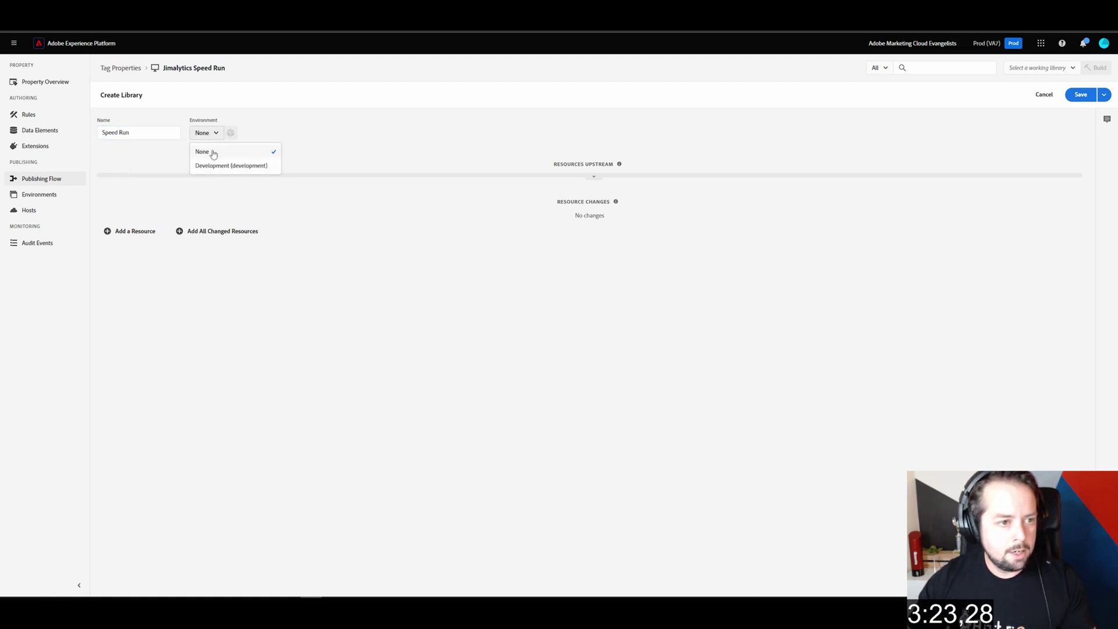
left_click(217, 164)
left_click(220, 231)
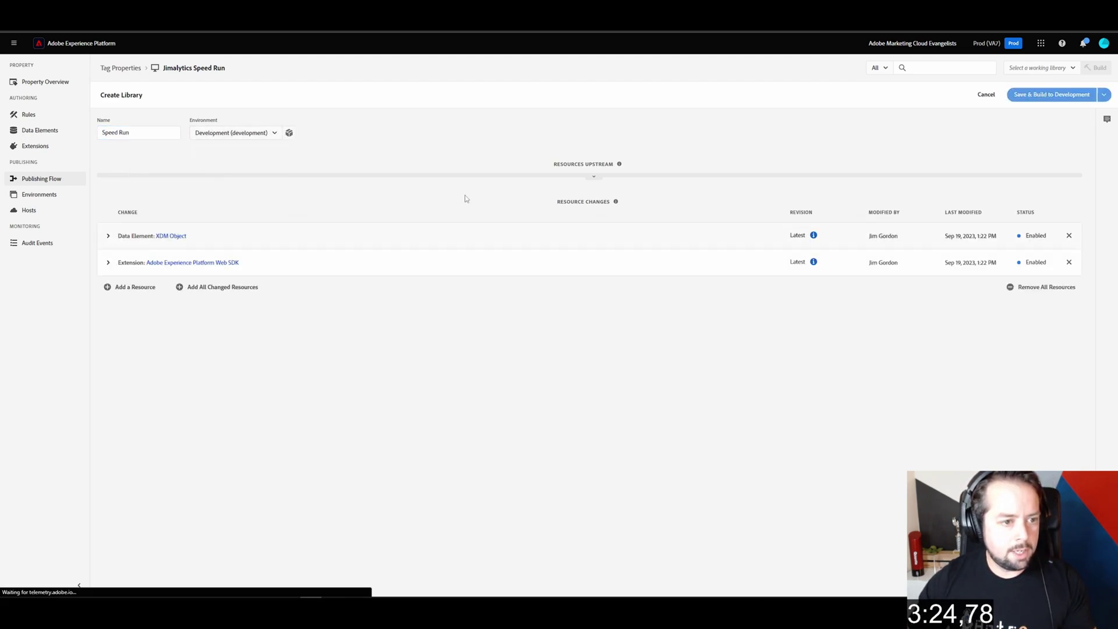
left_click(1040, 94)
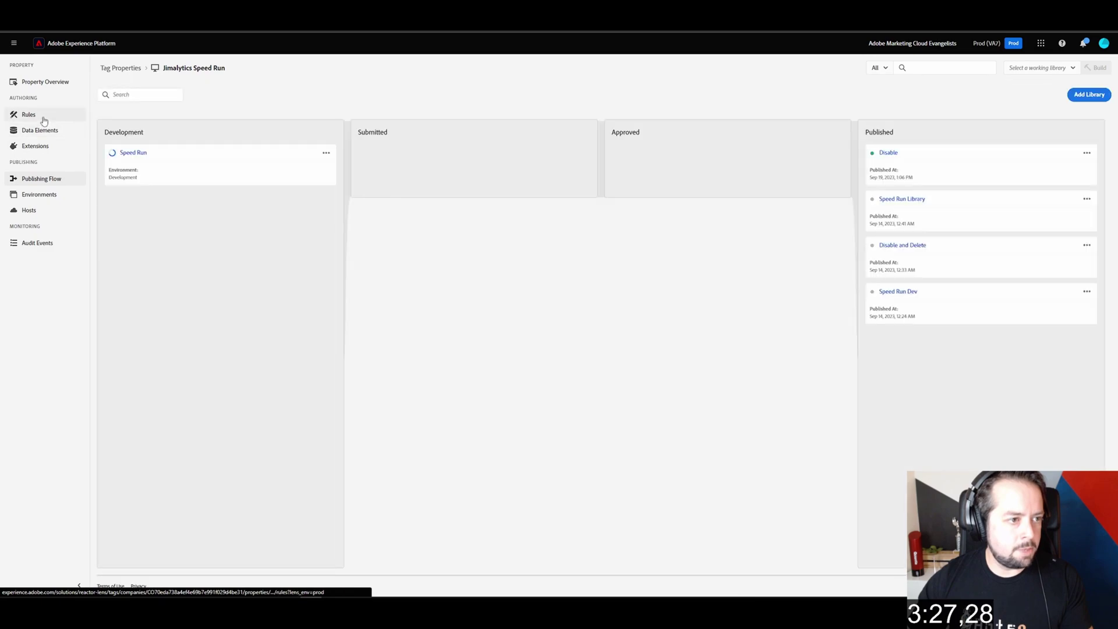
left_click(41, 116)
- Create a rule named 'DOM Ready' triggered by the Core DOM Ready event
left_click(597, 262)
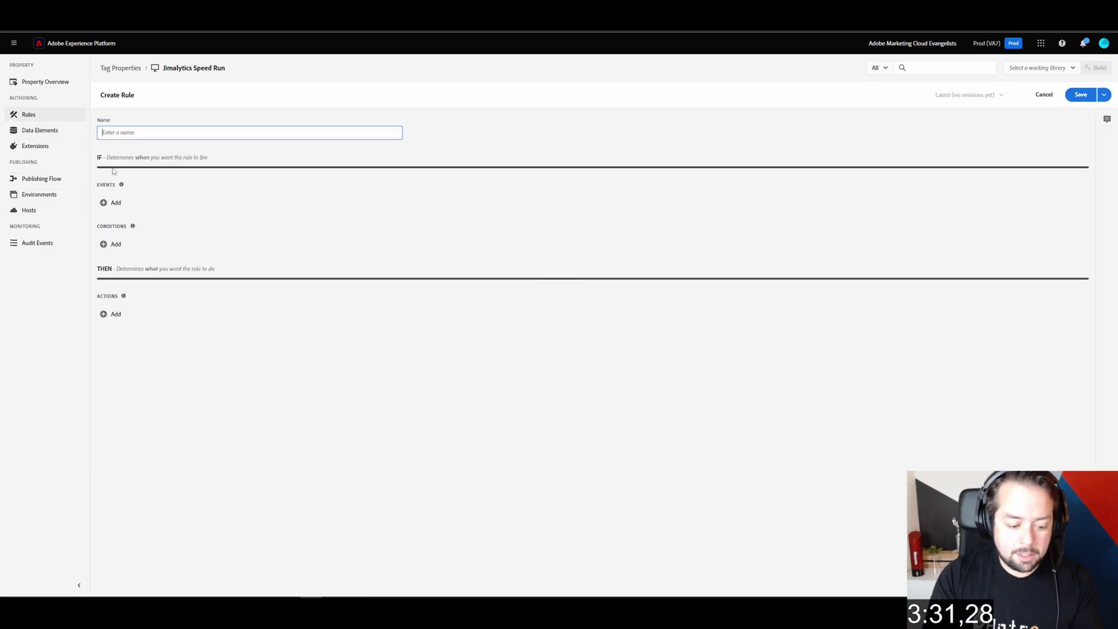
type("Speed")
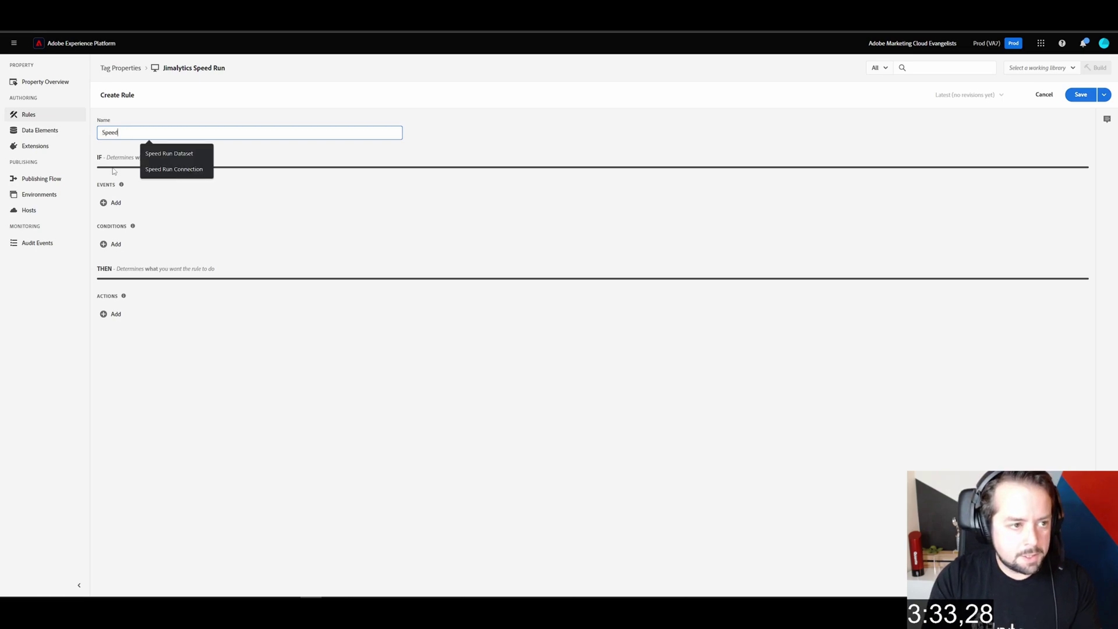
type(" Run Rule")
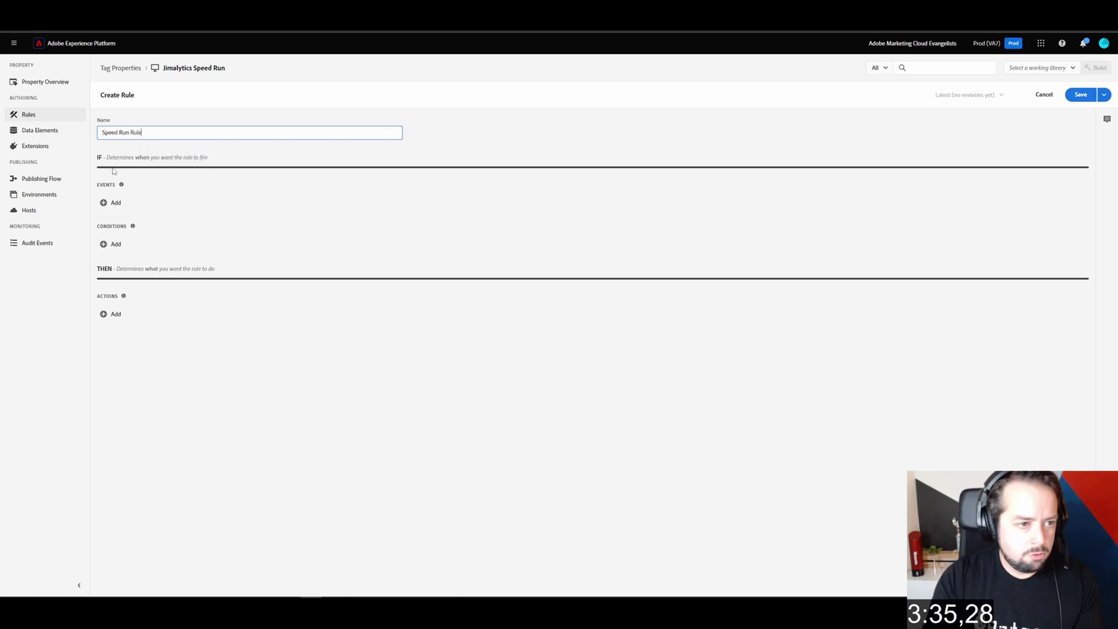
key("ctrl+a")
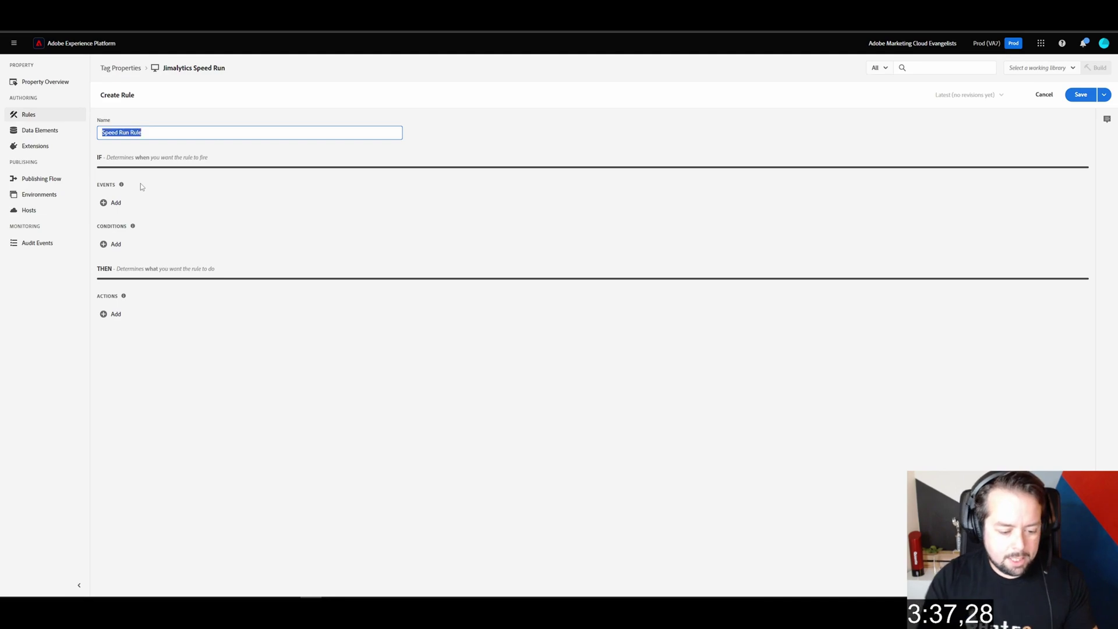
type("DOM Ready")
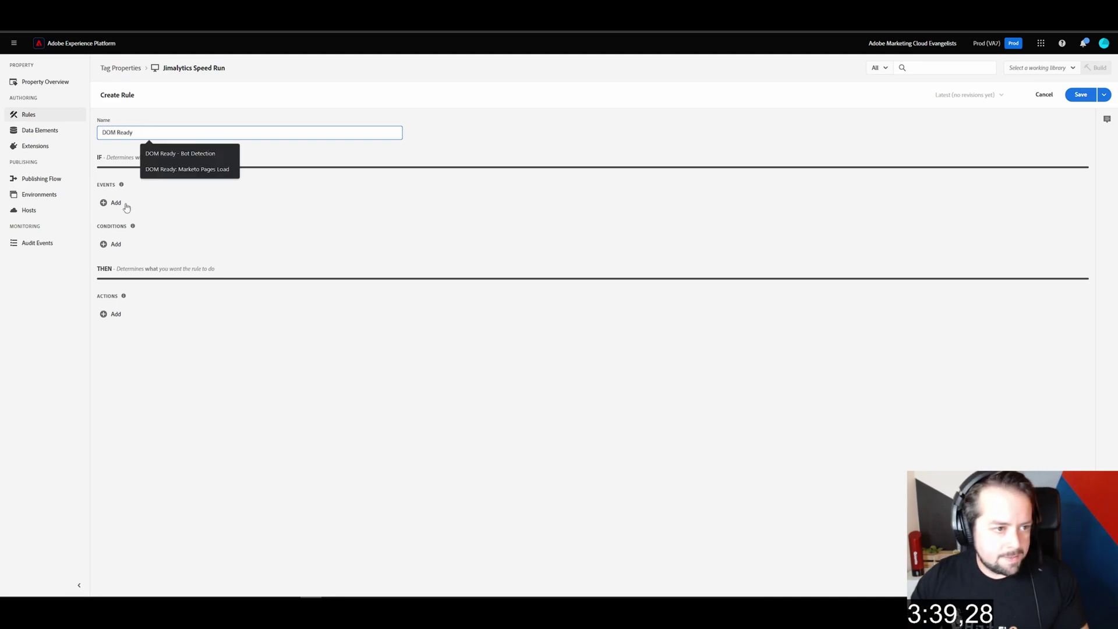
left_click(126, 207)
left_click(287, 163)
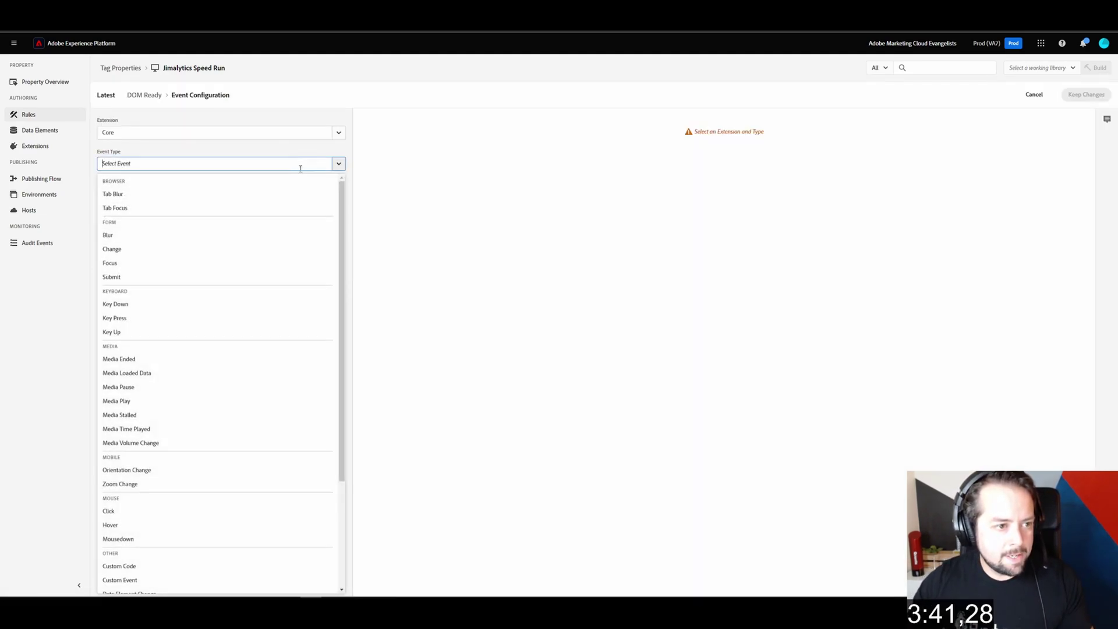
scroll(235, 461, "down", 10)
left_click(215, 544)
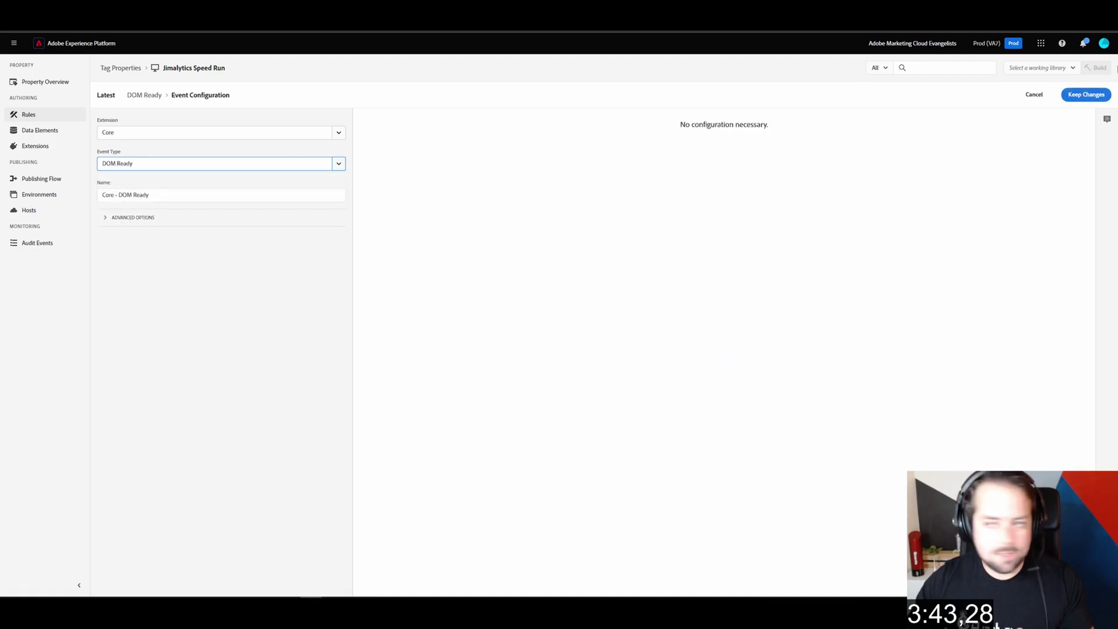
key("Return")
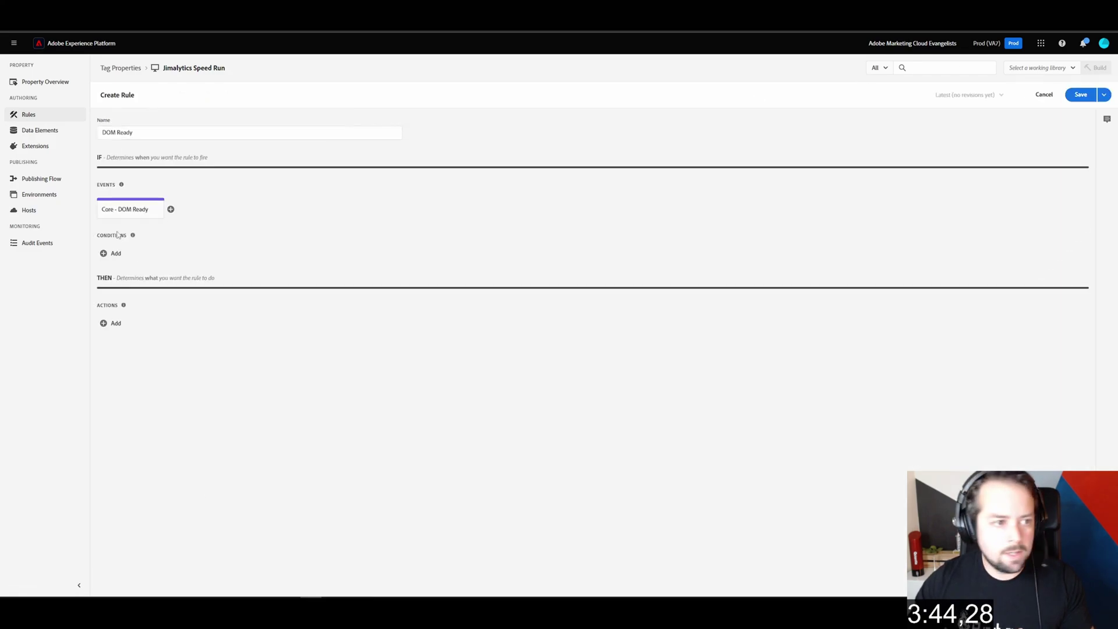
- Add a Web SDK Send event action with type web.webpagedetails.pageViews and %XDM Object% as XDM data
left_click(114, 324)
left_click(227, 162)
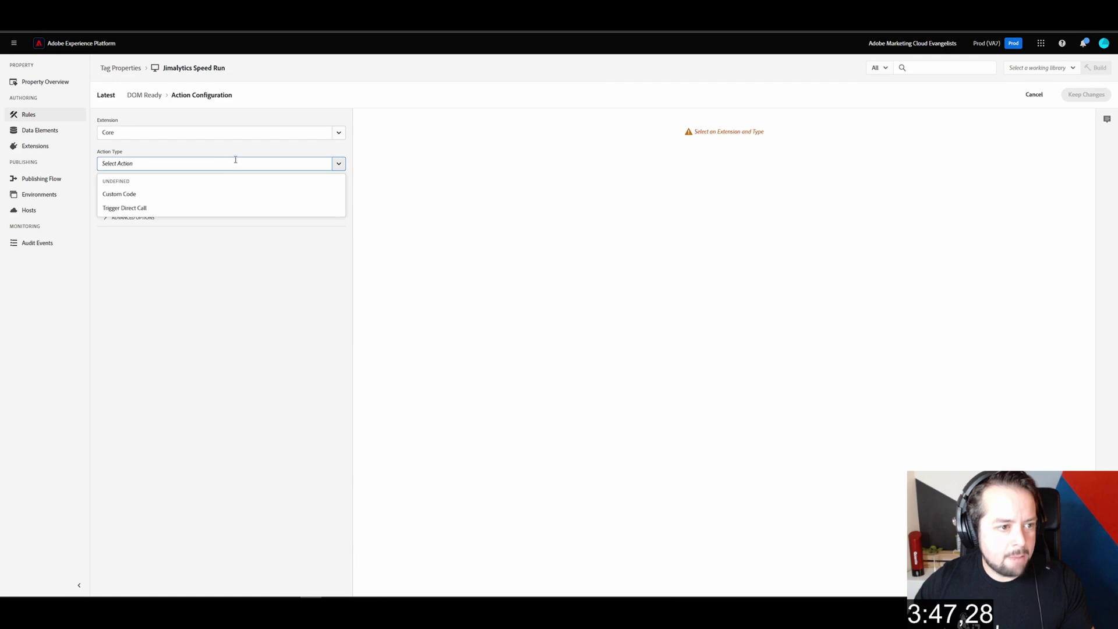
left_click(250, 134)
left_click(244, 155)
left_click(252, 165)
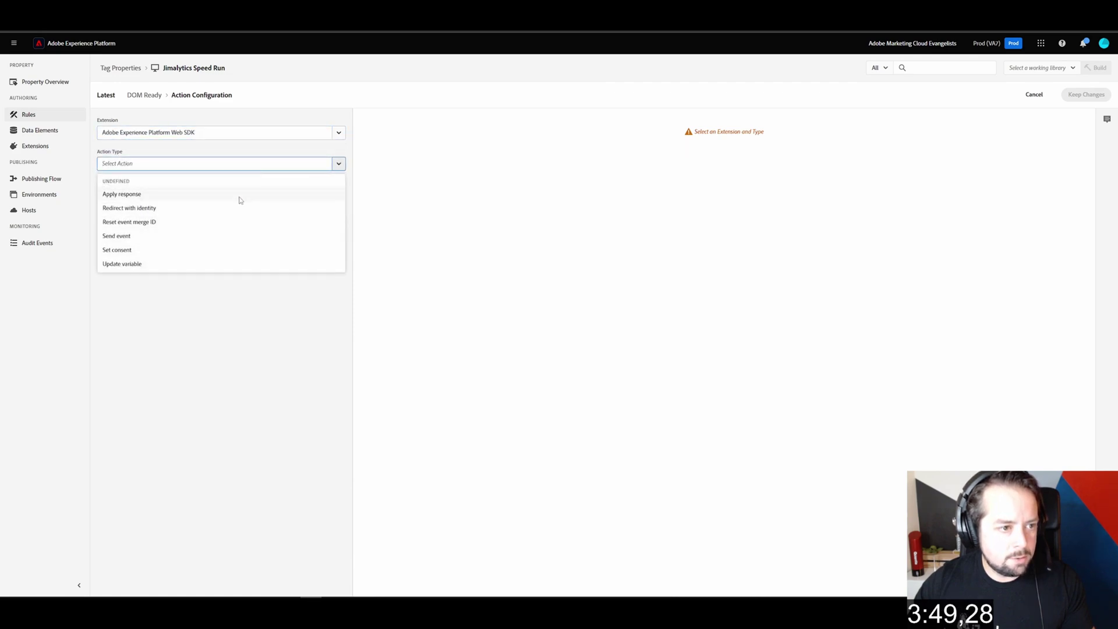
left_click(232, 239)
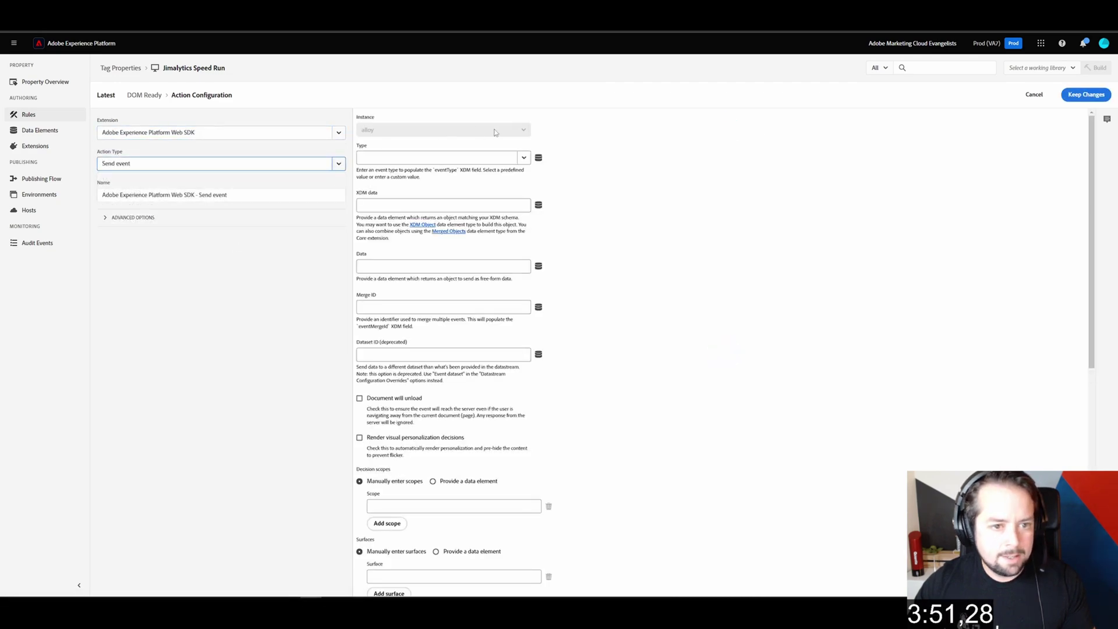
left_click(524, 158)
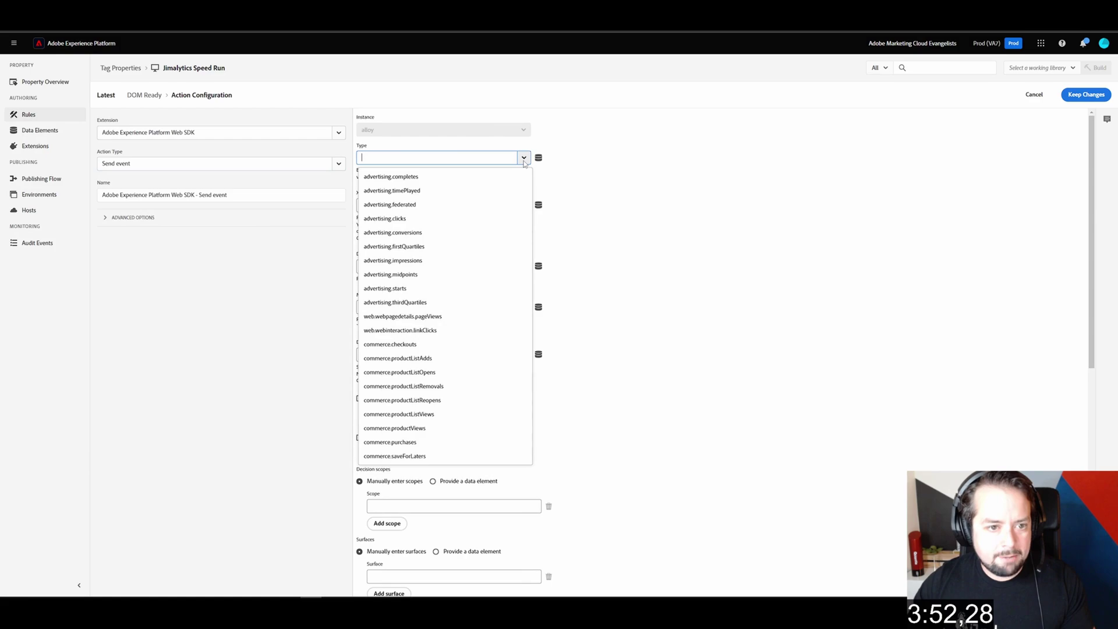
left_click(457, 317)
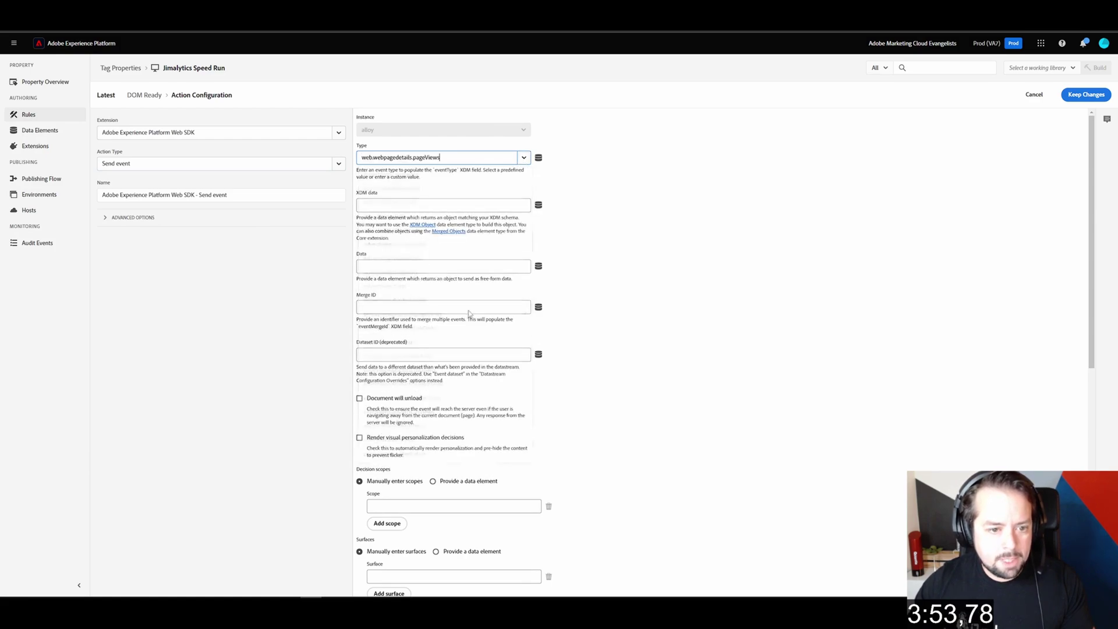
left_click(537, 206)
left_click(348, 260)
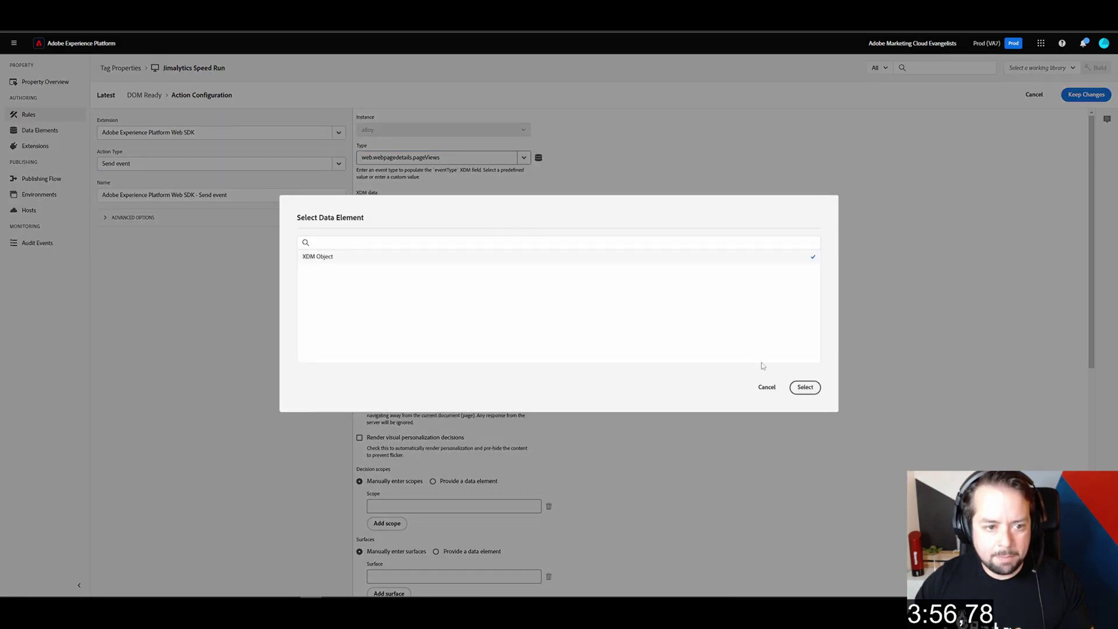
left_click(806, 386)
left_click(1086, 94)
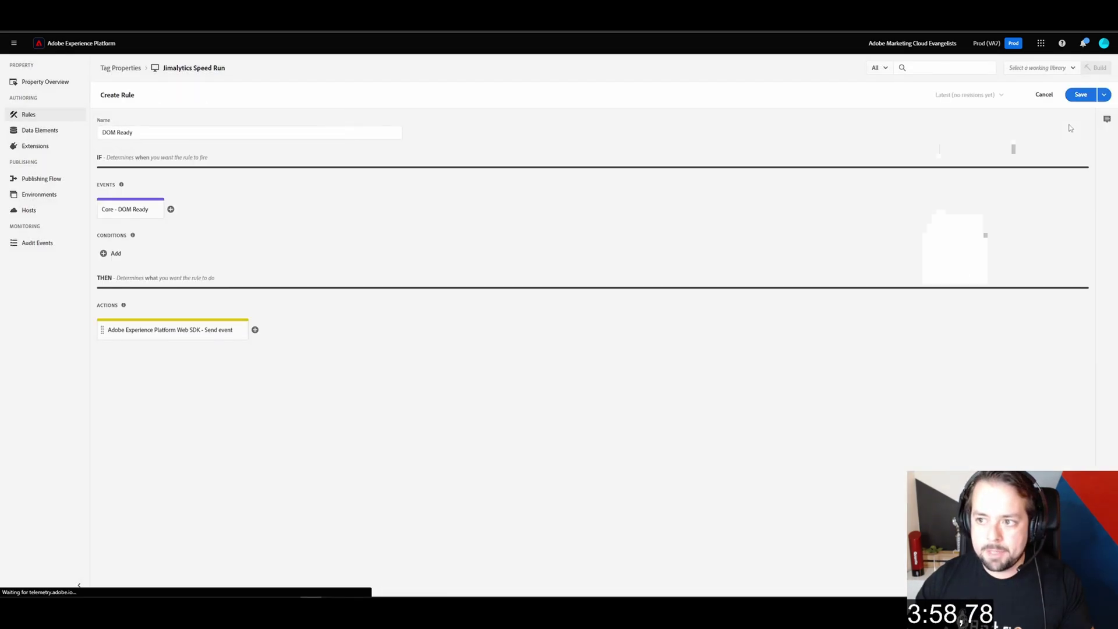
- Make Speed Run the working library, then save the rule to it and build
left_click(1104, 94)
left_click(1042, 68)
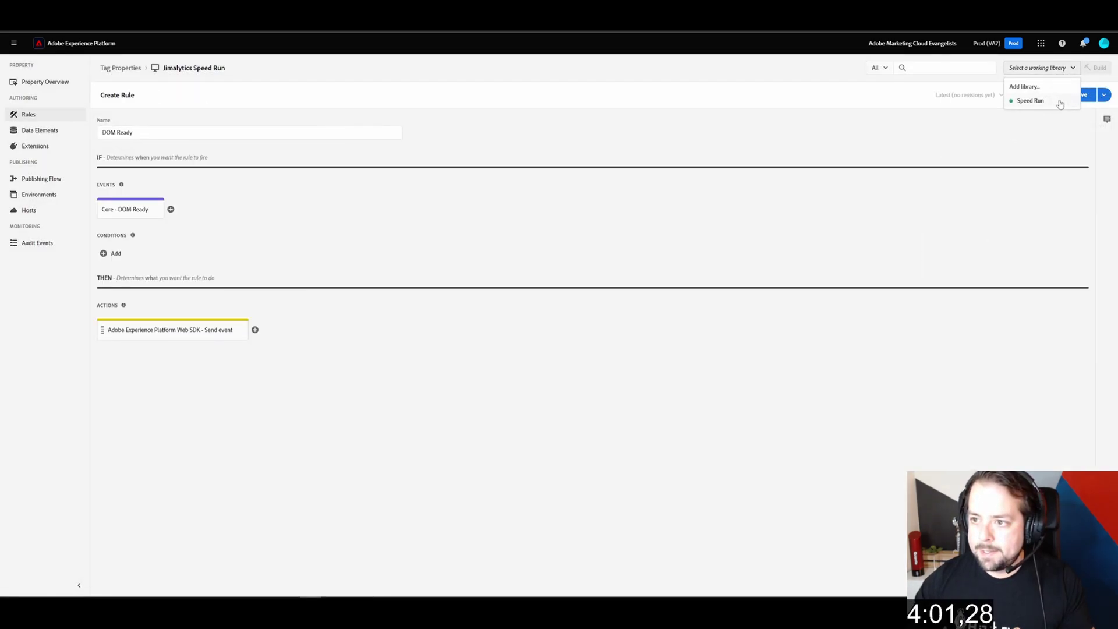
left_click(1042, 100)
left_click(1103, 94)
left_click(1080, 128)
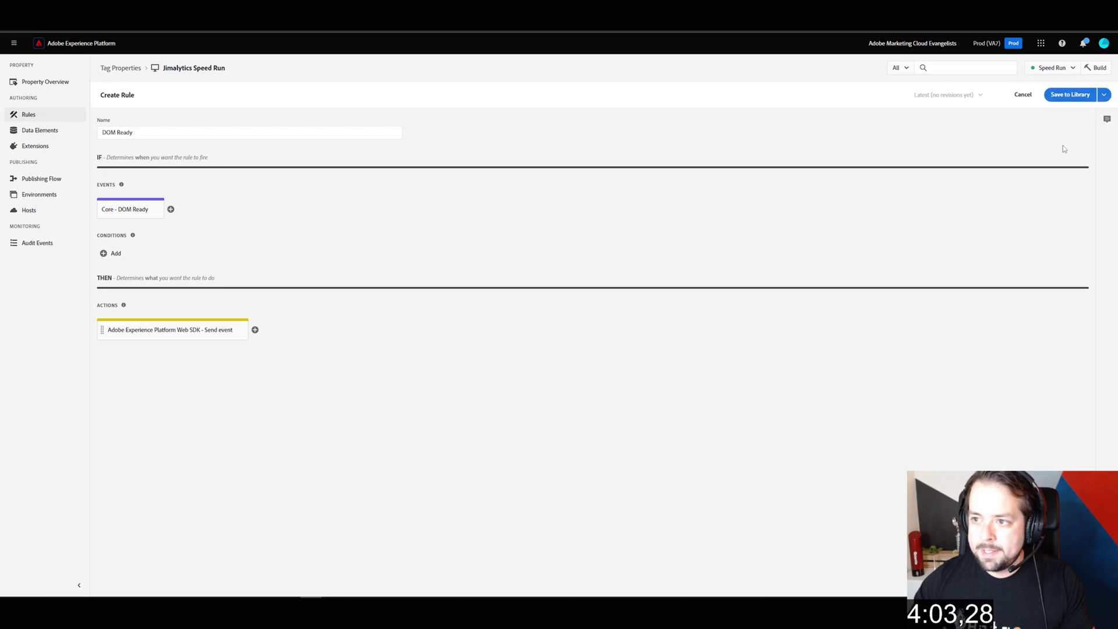
left_click(38, 179)
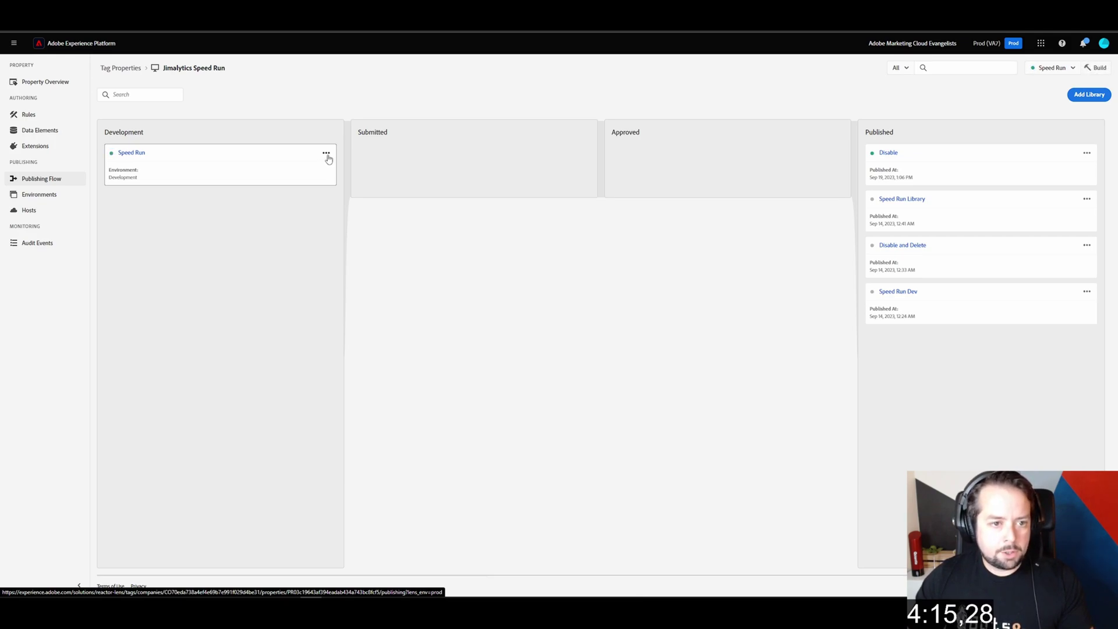
- Approve and publish the Speed Run library to Production, confirming the dialog
left_click(326, 153)
left_click(323, 241)
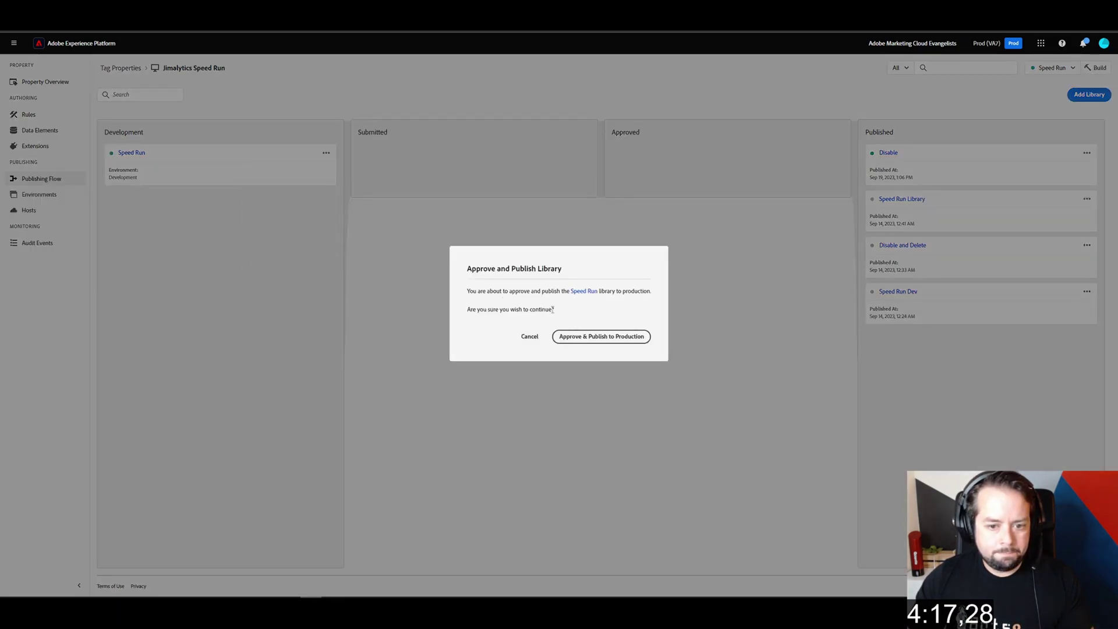
left_click(574, 335)
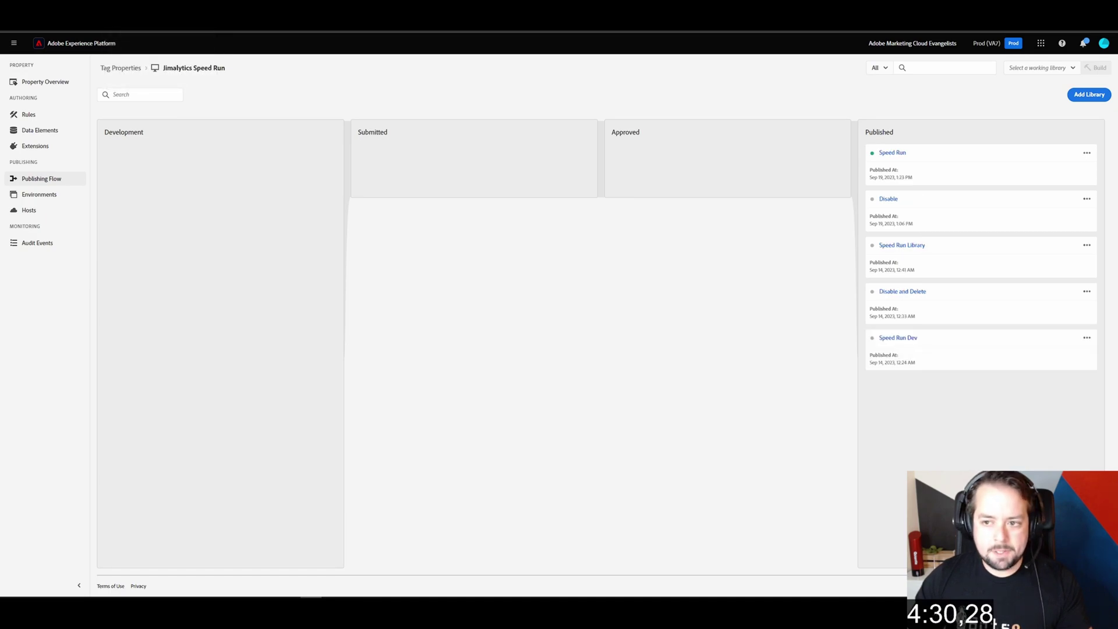
- Reload the test page and inspect the Web SDK interact request's payload
key("alt+Tab")
key("ctrl+r")
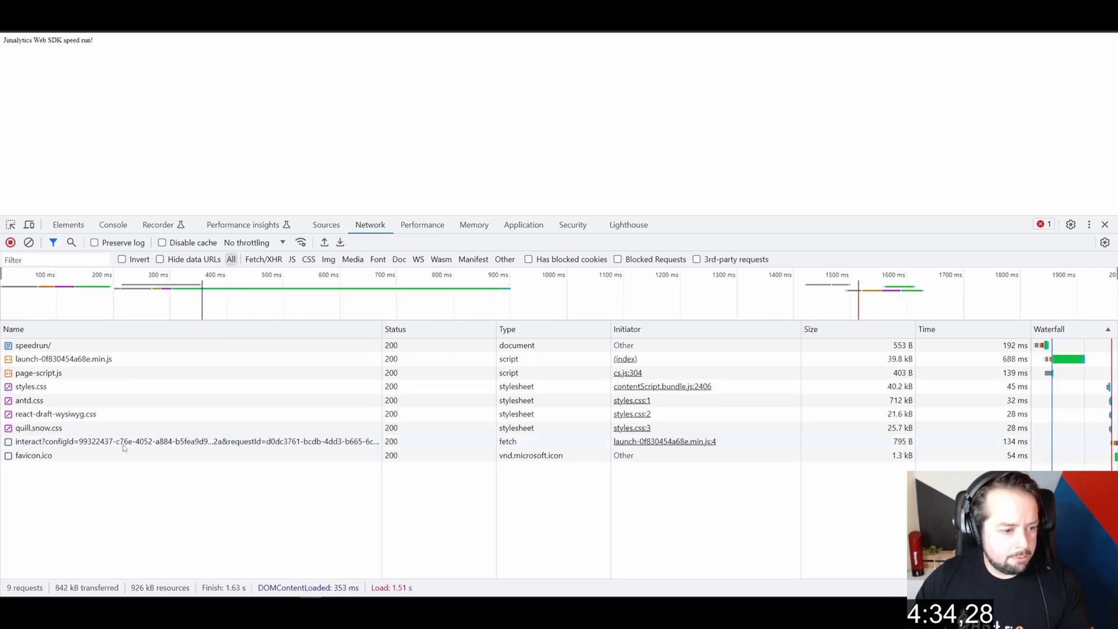
left_click(123, 443)
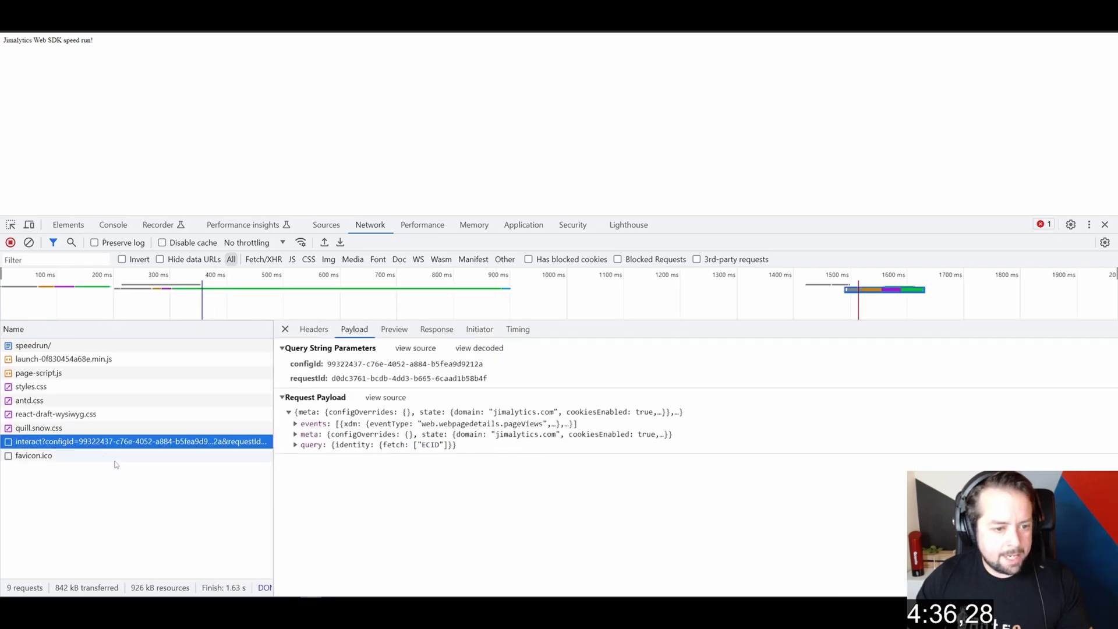
- Expand the payload's events and xdm nodes to confirm the web.webpagedetails.pageViews event
left_click(309, 426)
left_click(296, 423)
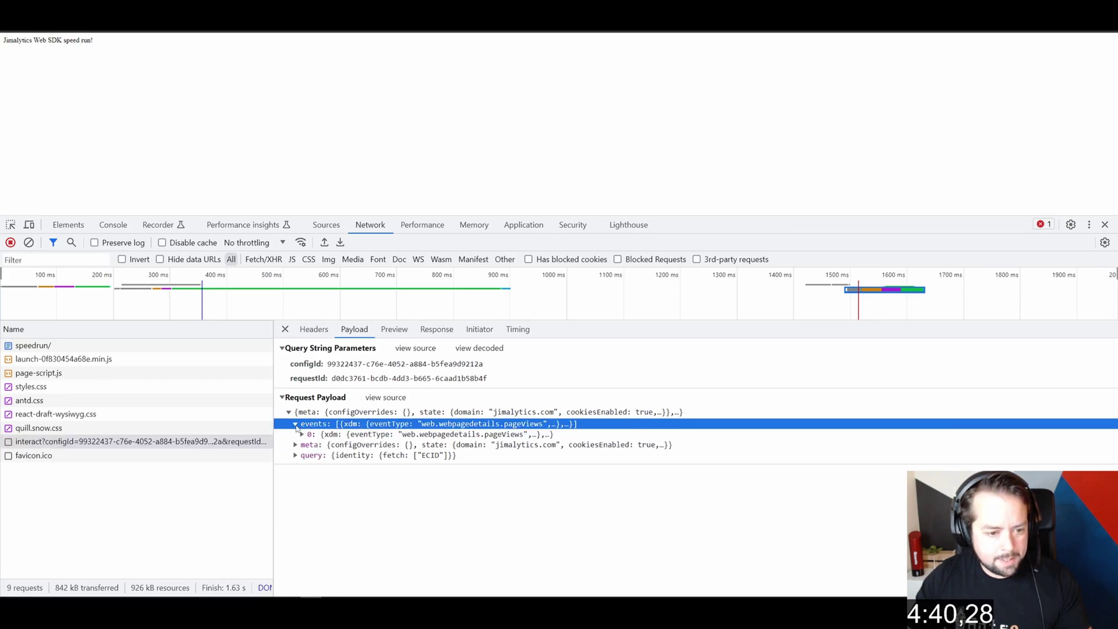
left_click(306, 435)
left_click(302, 435)
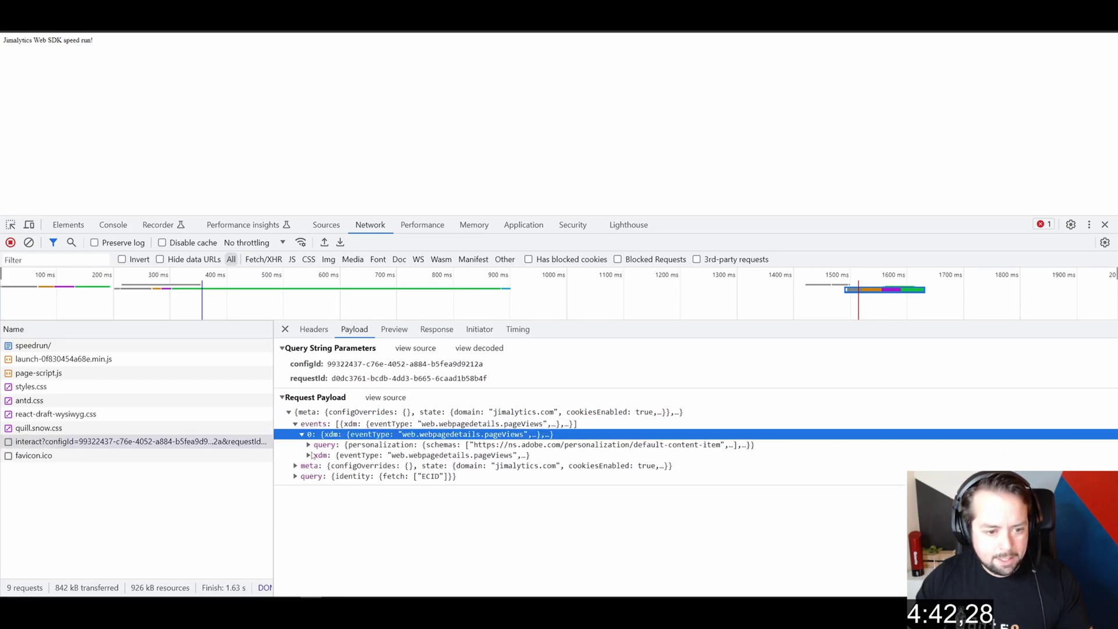
left_click(309, 455)
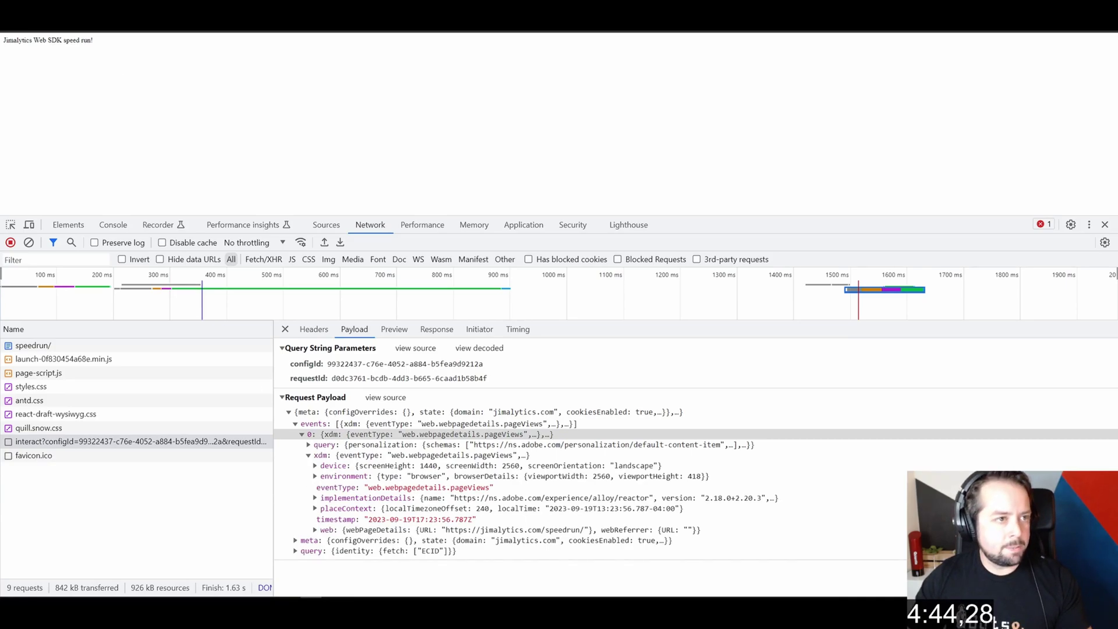
key("alt+Tab")
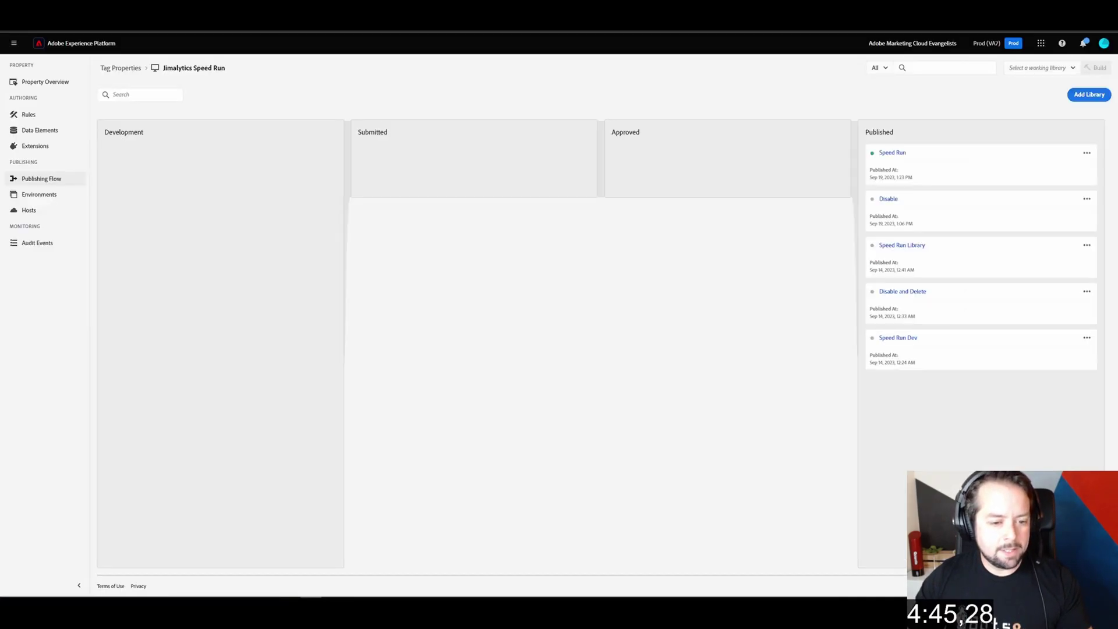
- Switch to Customer Journey Analytics Connections and start a new connection named 'Speed Run Connection'
left_click(1041, 45)
left_click(1056, 90)
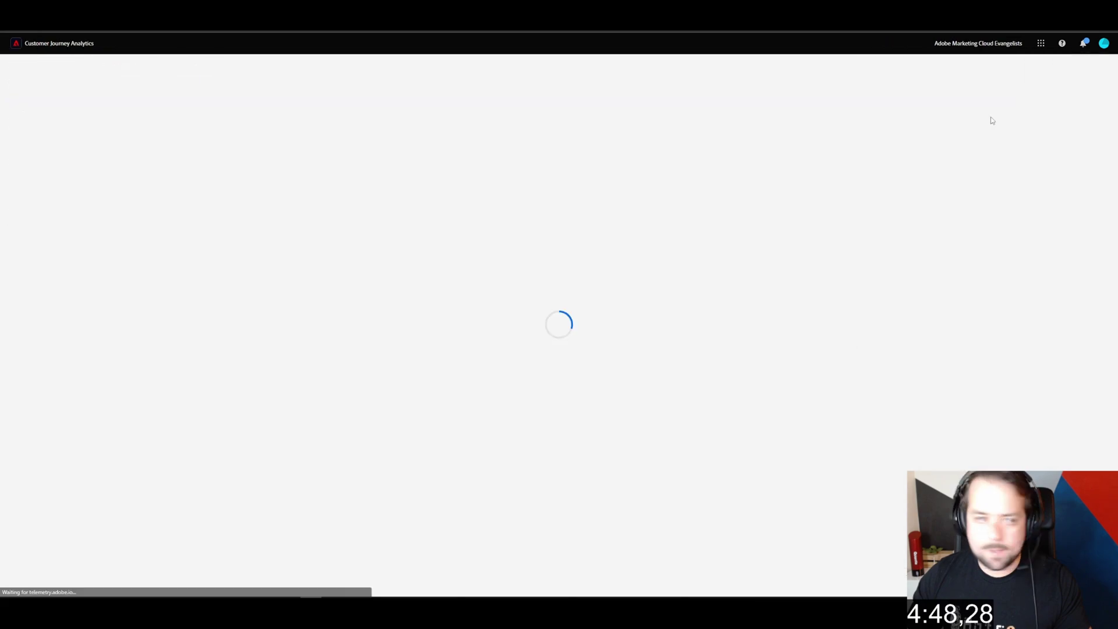
left_click(163, 43)
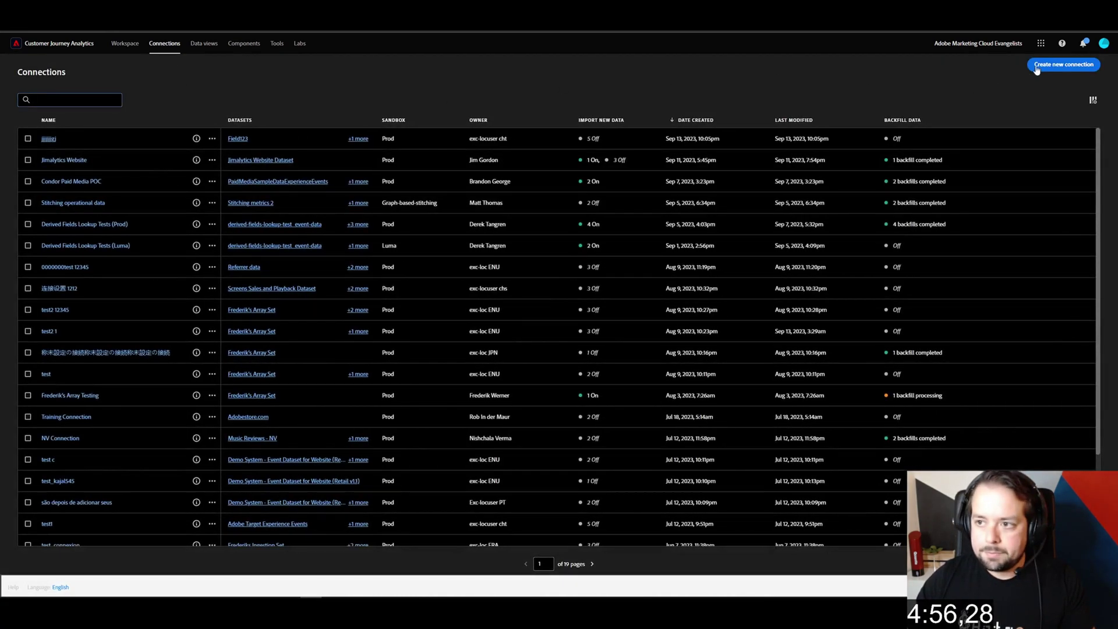
left_click(1063, 65)
left_click(170, 140)
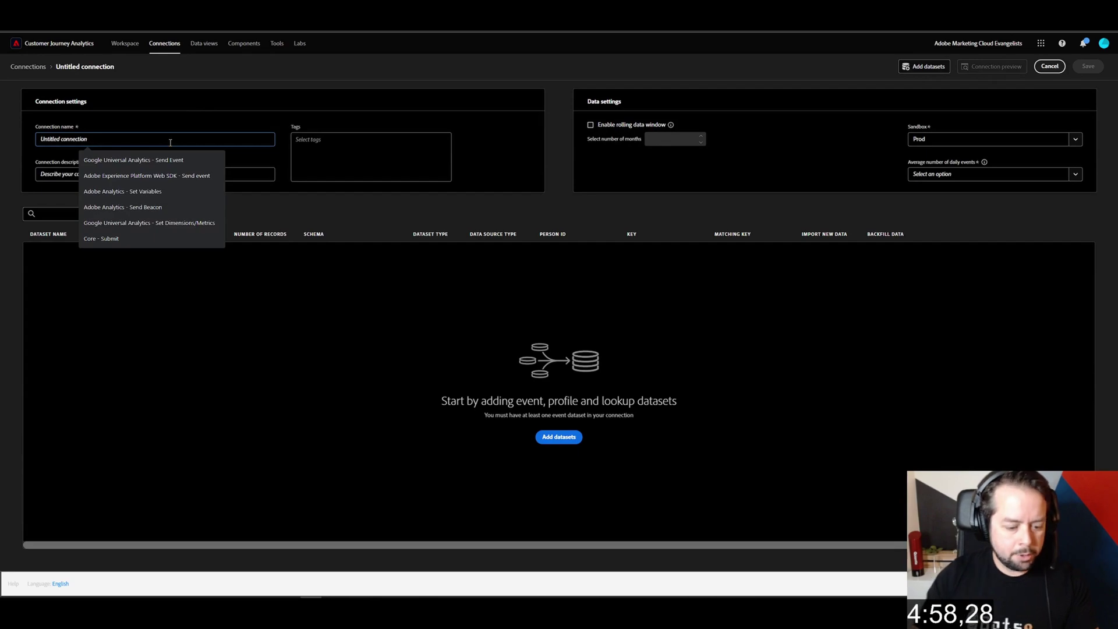
type("Speed Run Connec")
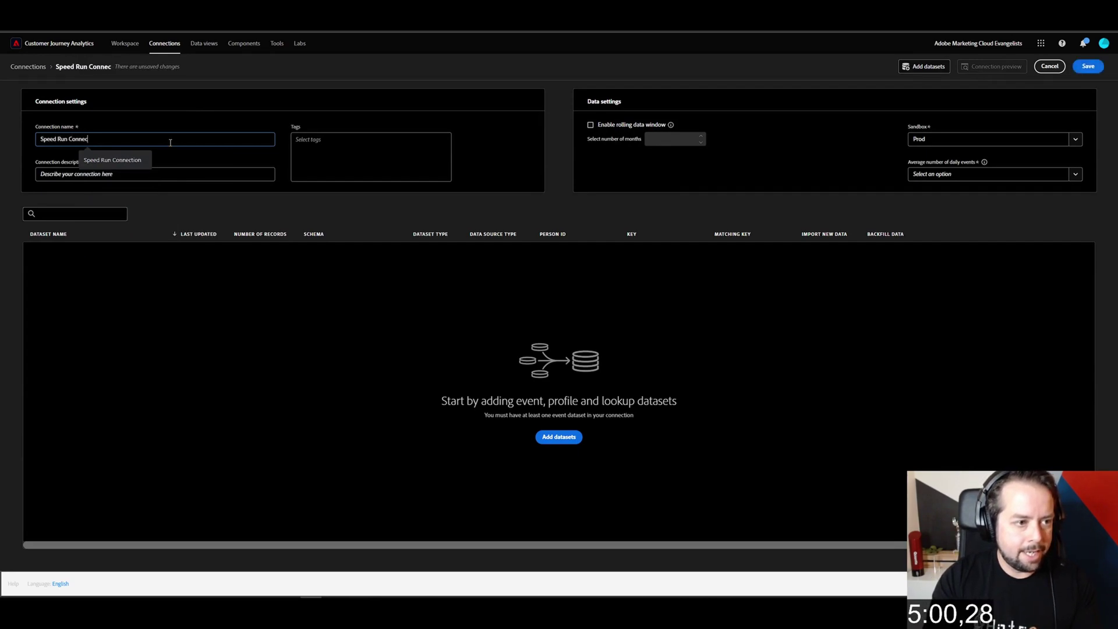
type("tion")
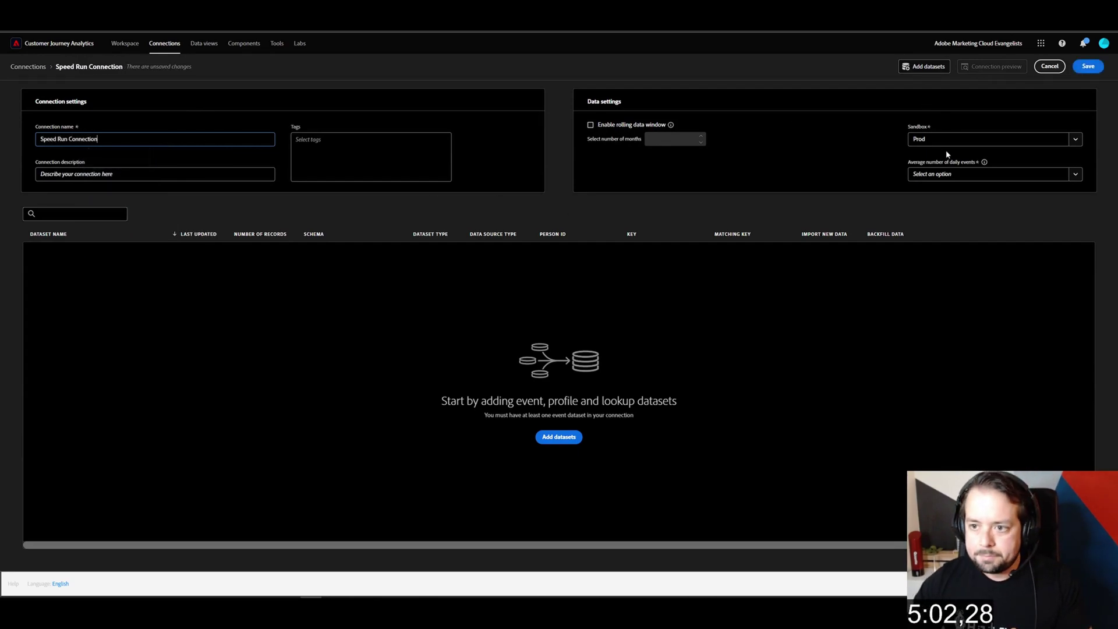
- Add Speed Run Dataset to the connection with backfill of all existing data enabled
left_click(570, 436)
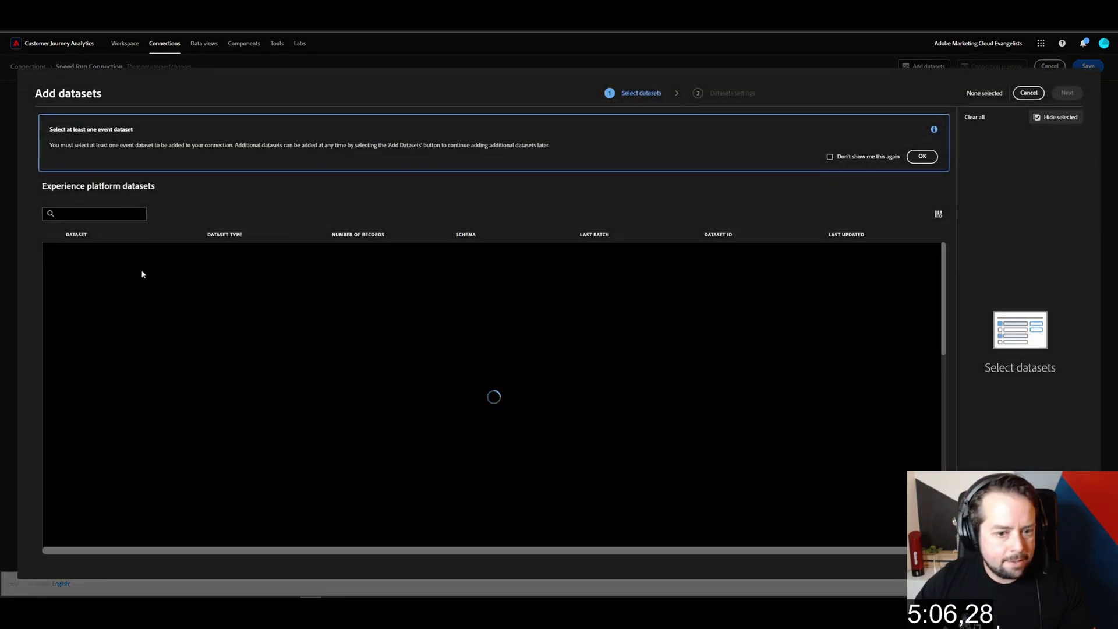
left_click(52, 251)
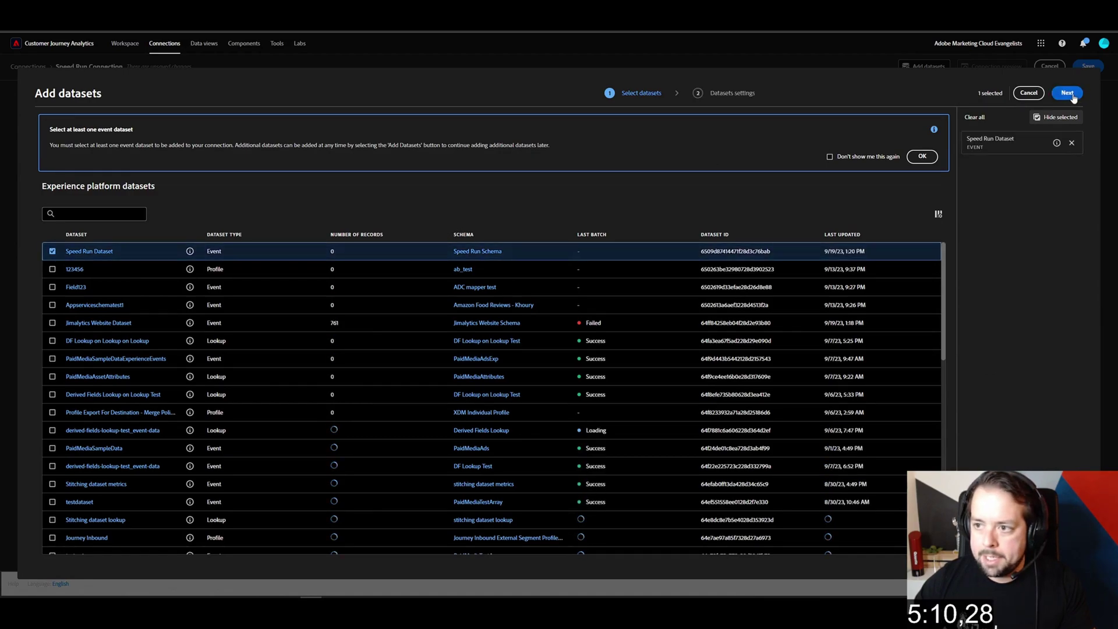
left_click(1068, 93)
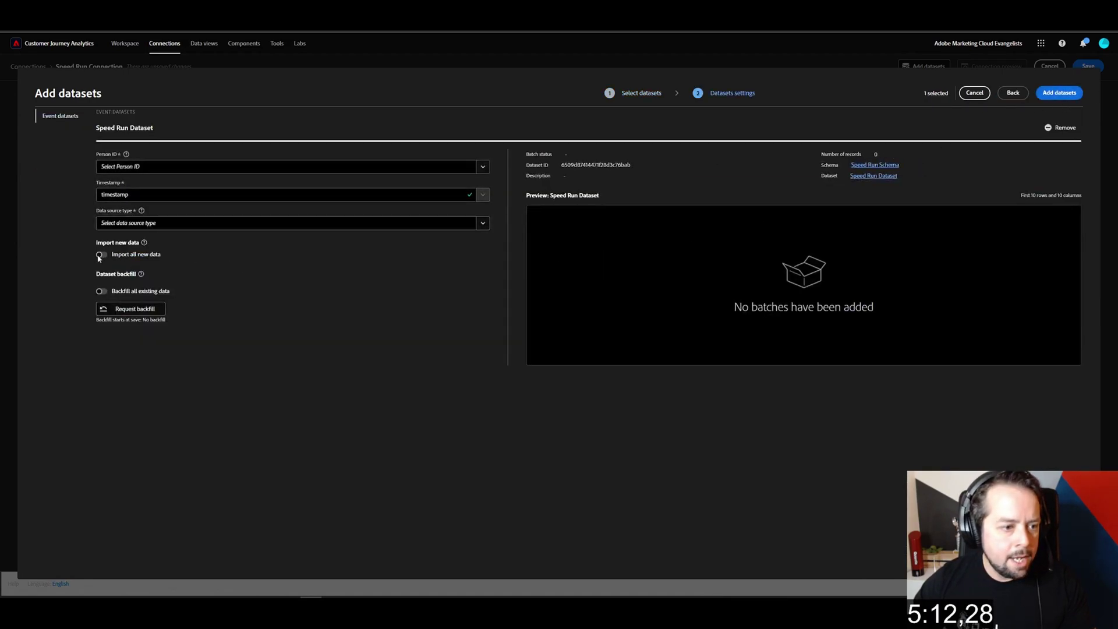
left_click(102, 291)
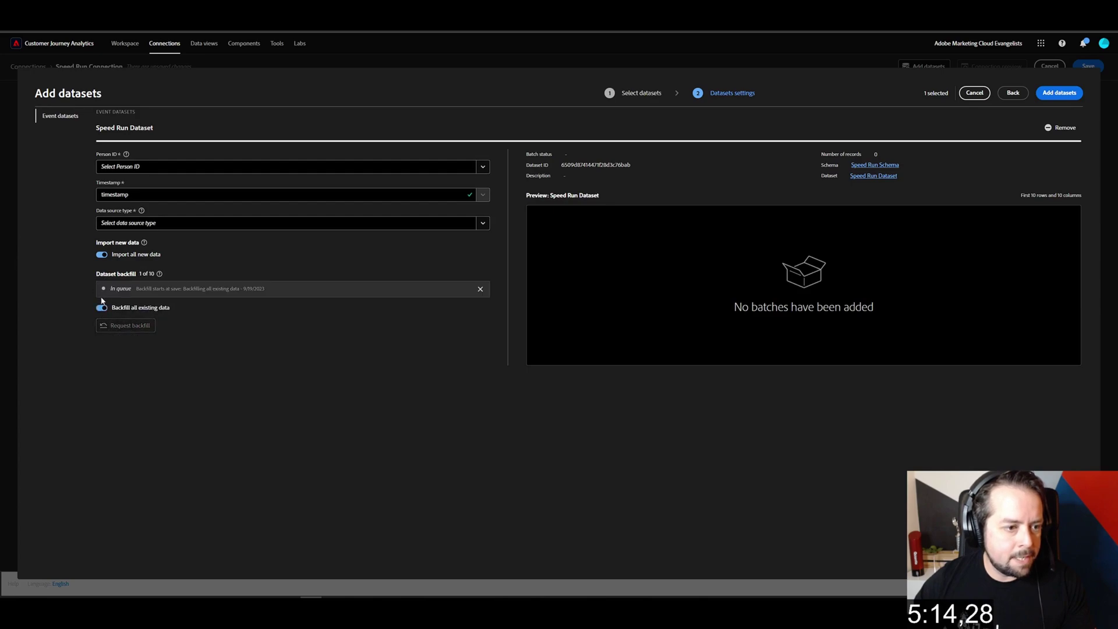
left_click(1058, 94)
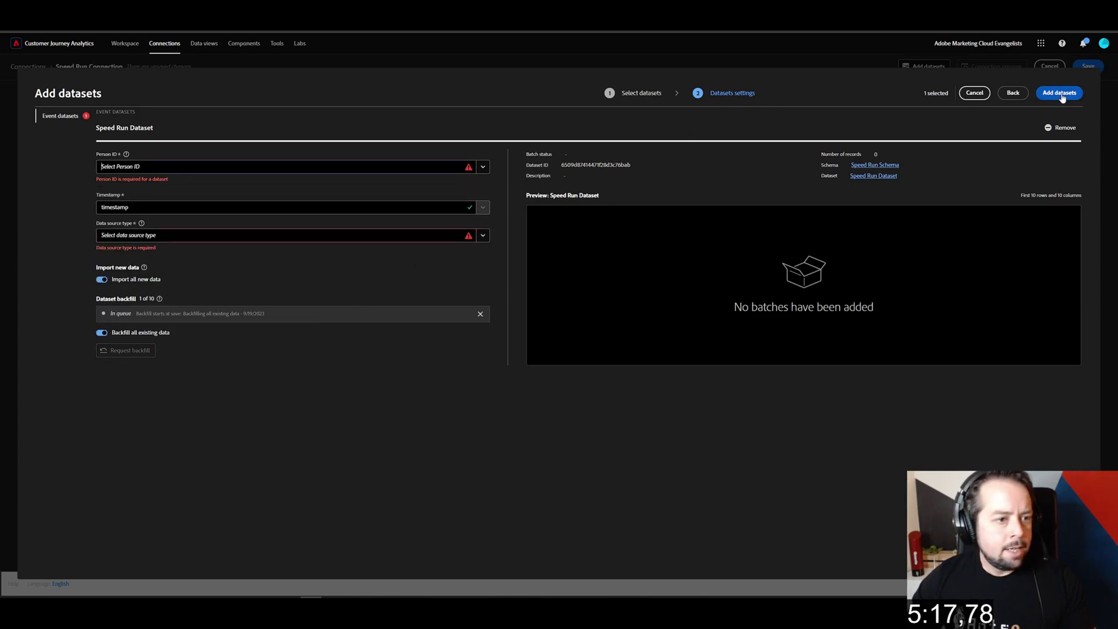
- Key the dataset's Person ID on endUserIDs._experience.mcid.id, mark it as Web Data, and add it
left_click(483, 167)
left_click(206, 220)
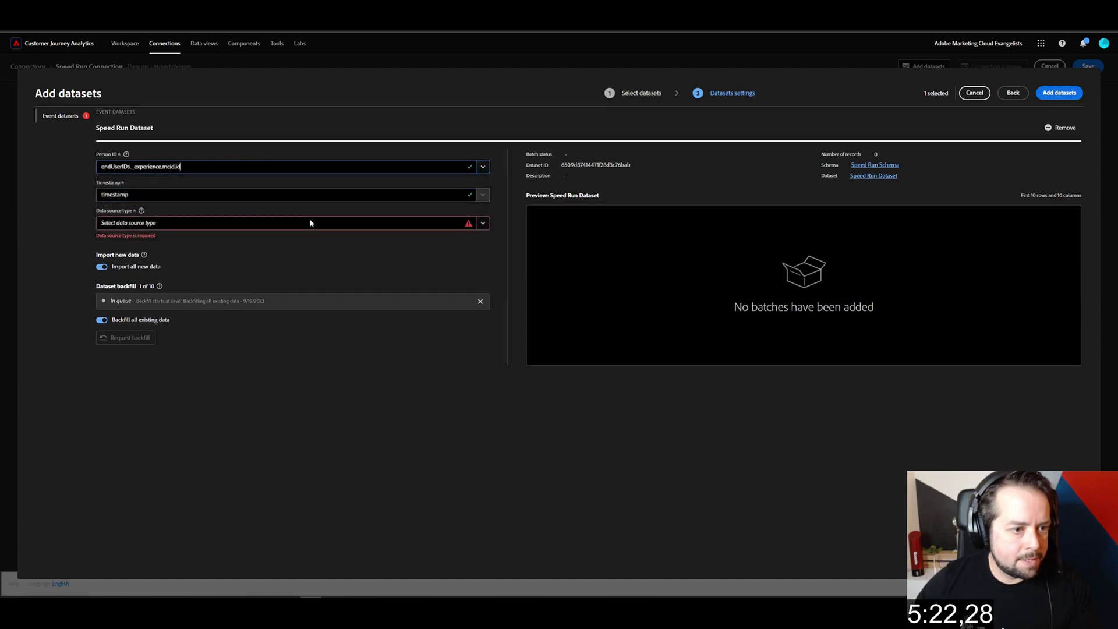
left_click(483, 226)
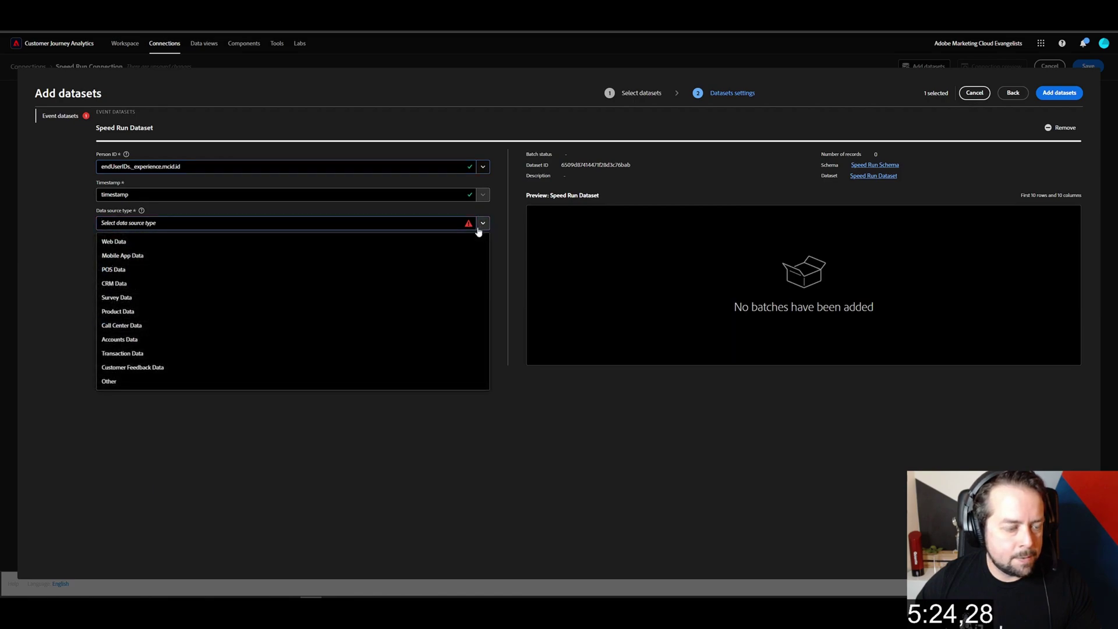
left_click(335, 243)
left_click(1057, 95)
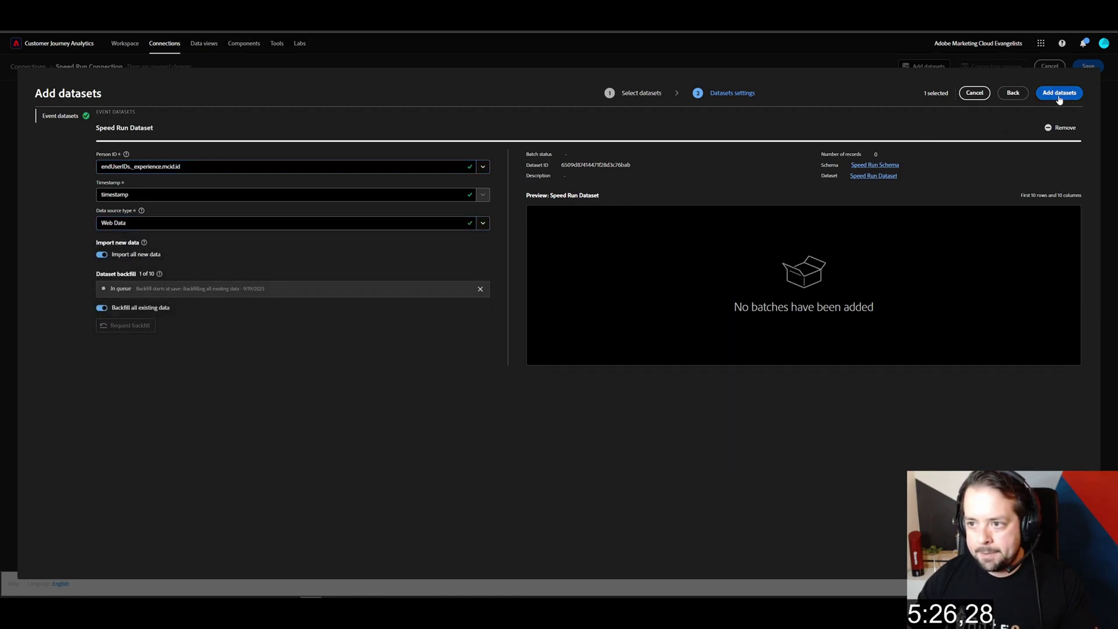
- Set daily events to less than 1 million and save the Speed Run Connection
left_click(1086, 67)
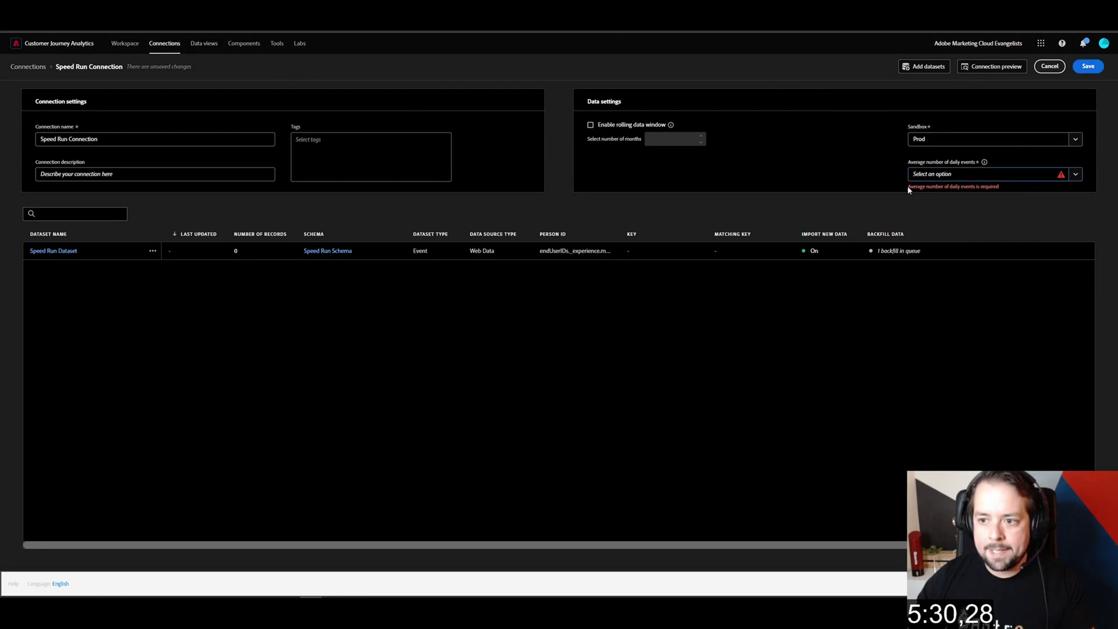
left_click(1077, 175)
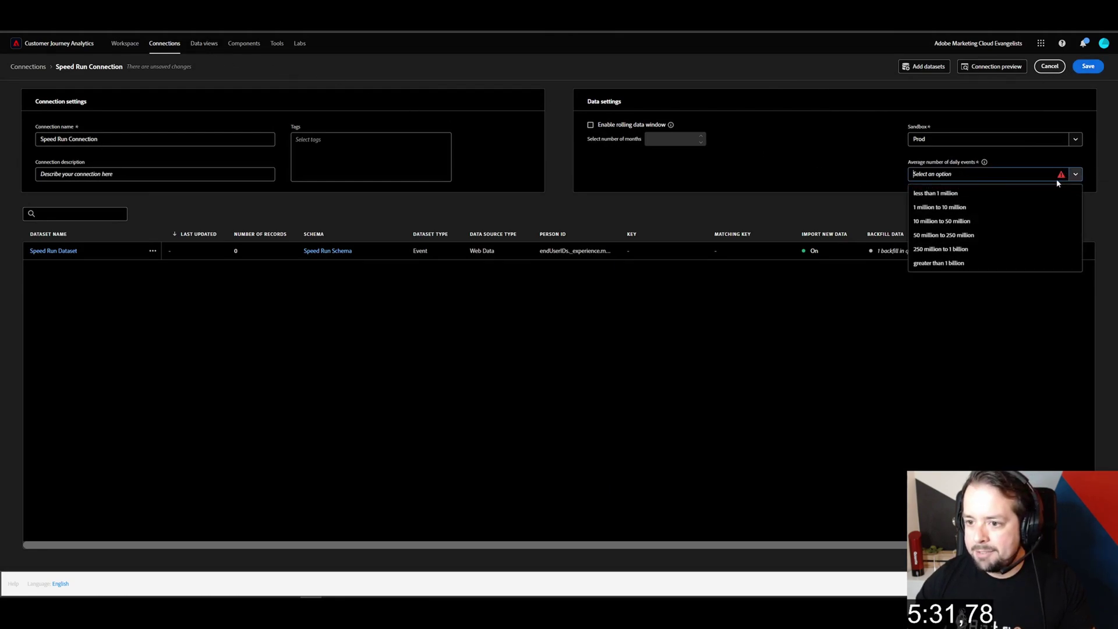
left_click(985, 195)
left_click(1088, 66)
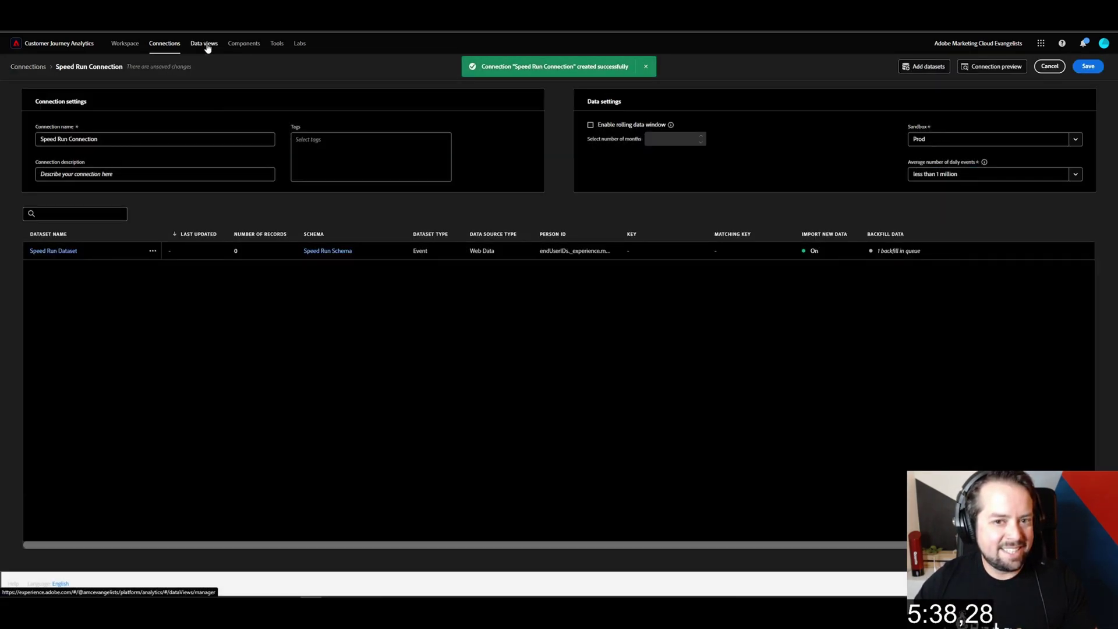
- Start a data view on Speed Run Connection named 'Speed Run Data View'
left_click(208, 51)
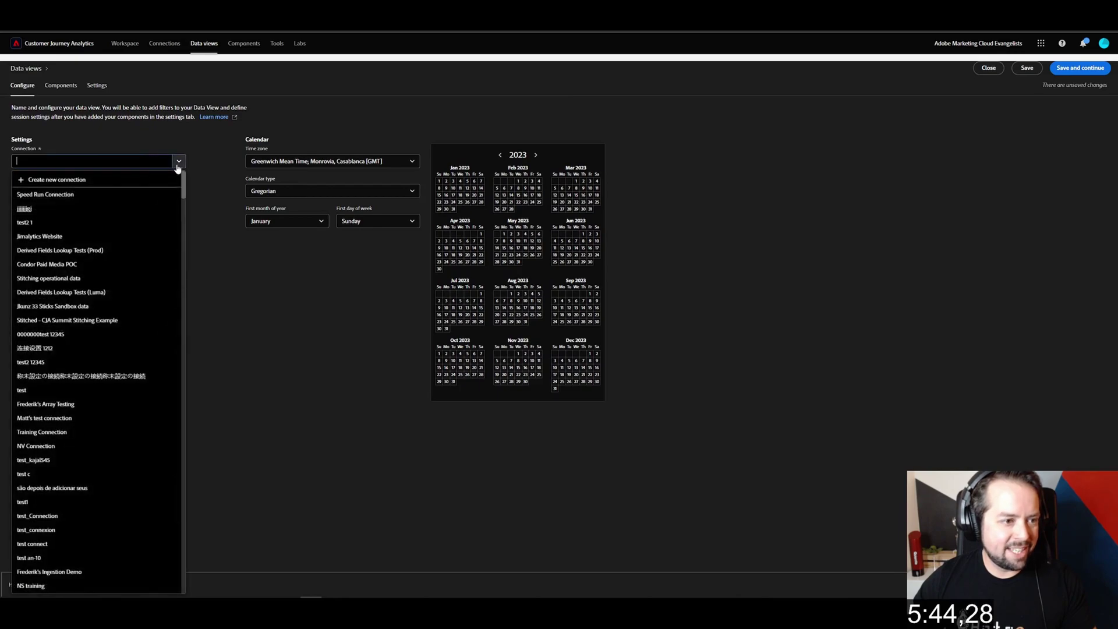
left_click(143, 196)
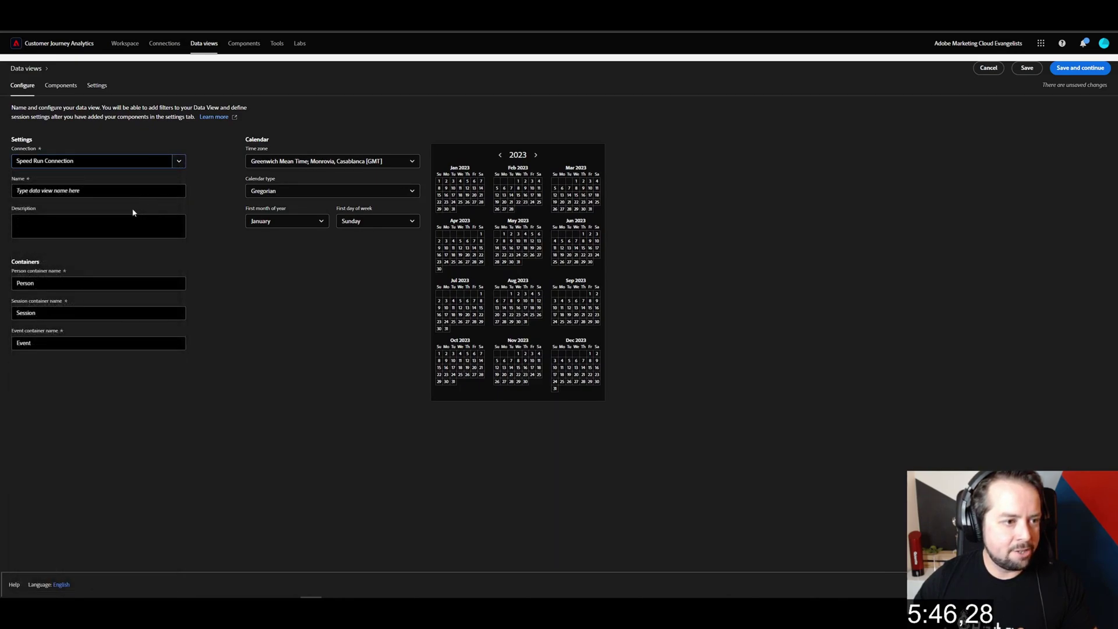
type("S")
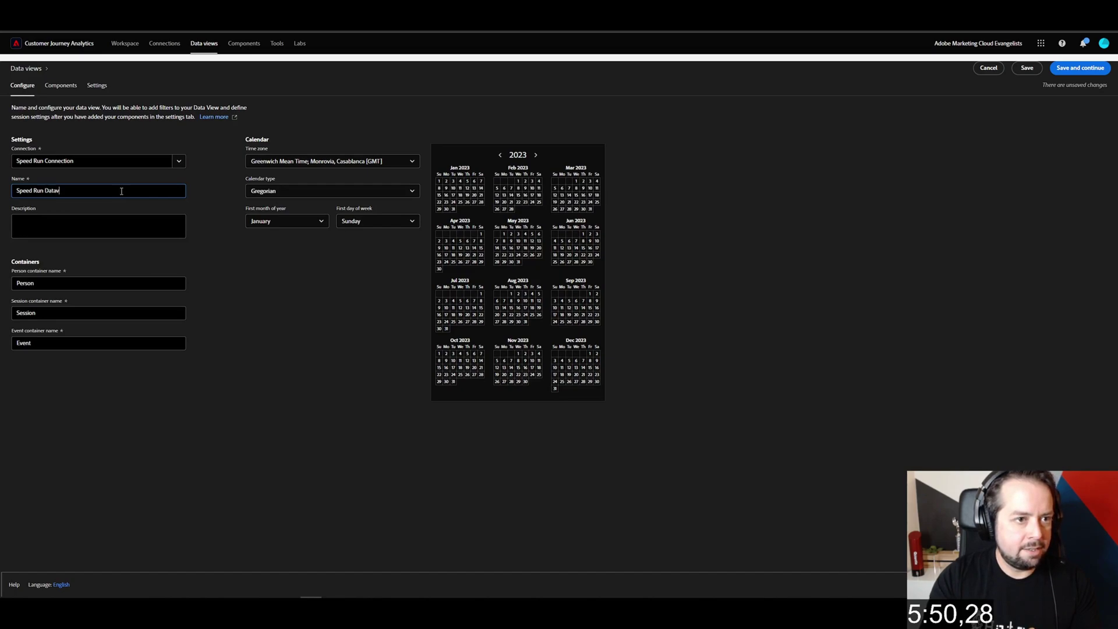
type("peed Run Datav")
key("BackSpace")
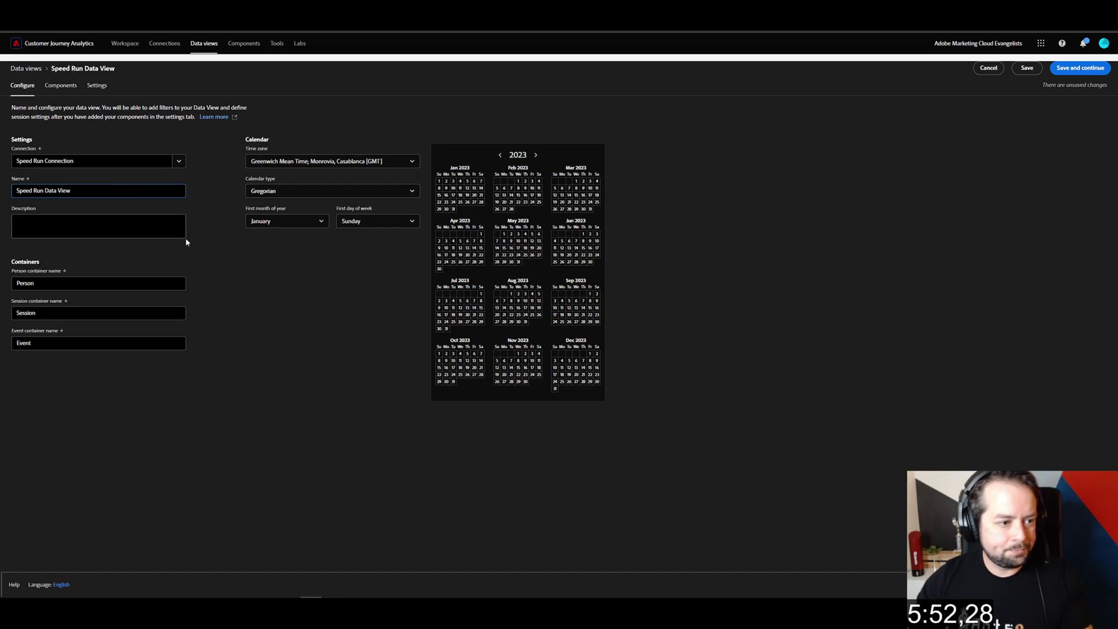
left_click(239, 243)
- Save the data view through its components and settings pages to finish it
left_click(1078, 68)
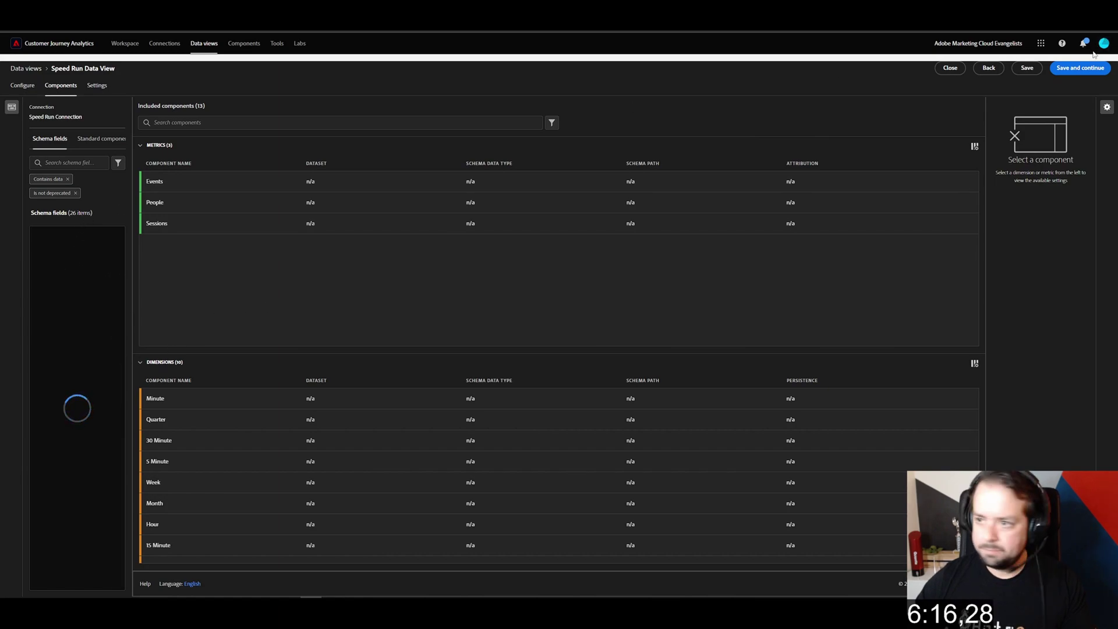
left_click(1082, 67)
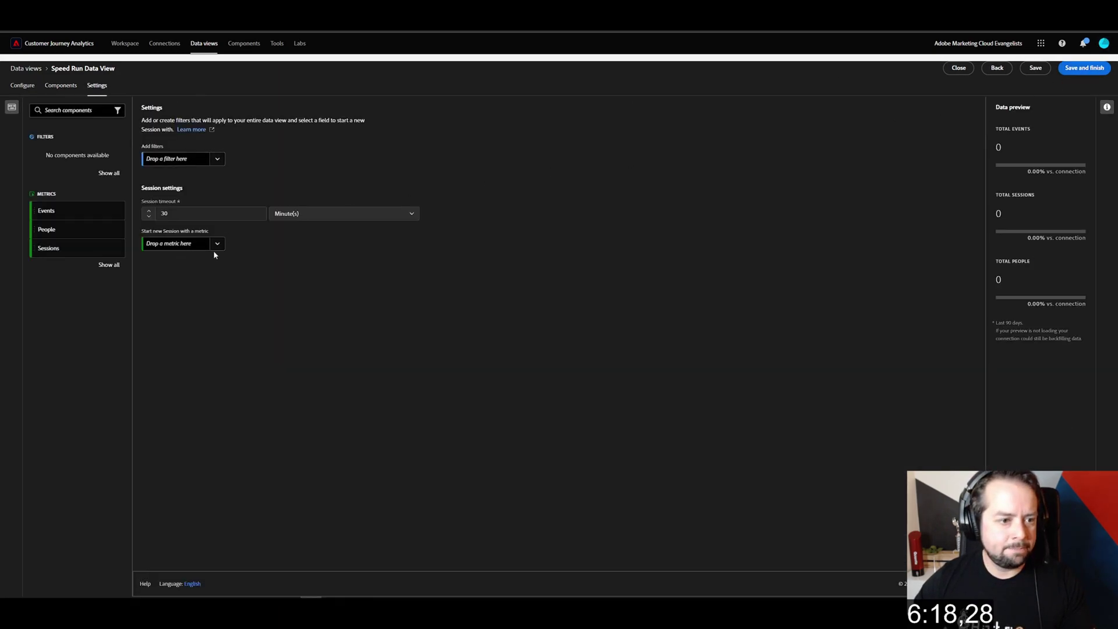
left_click(1097, 68)
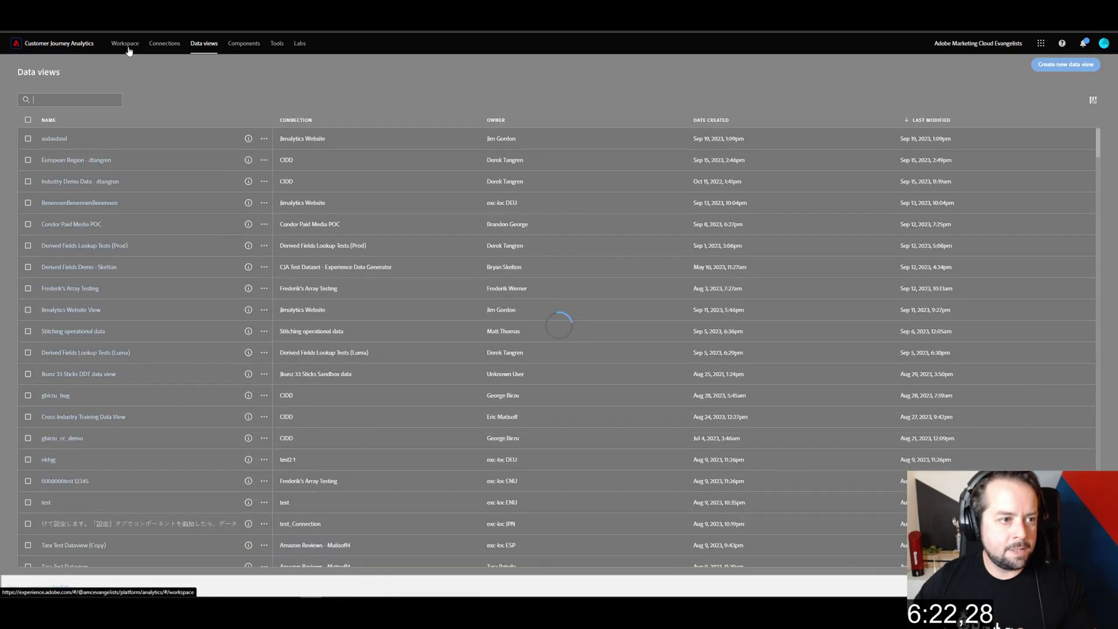
- Create a blank Workspace project with a freeform table of Events and Sessions by day
left_click(126, 45)
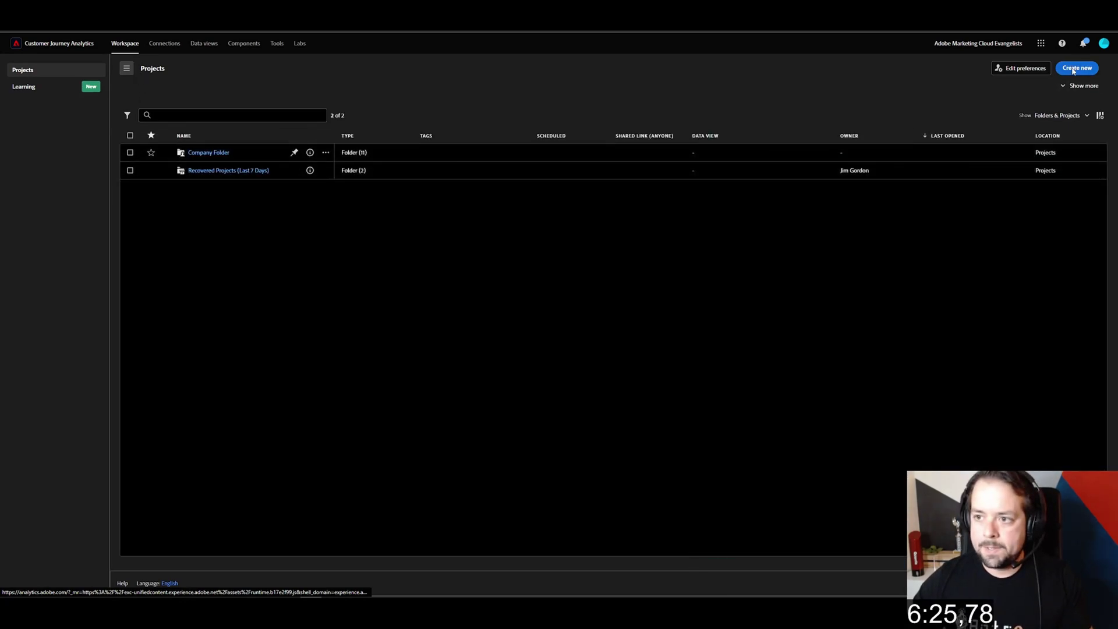
left_click(1074, 70)
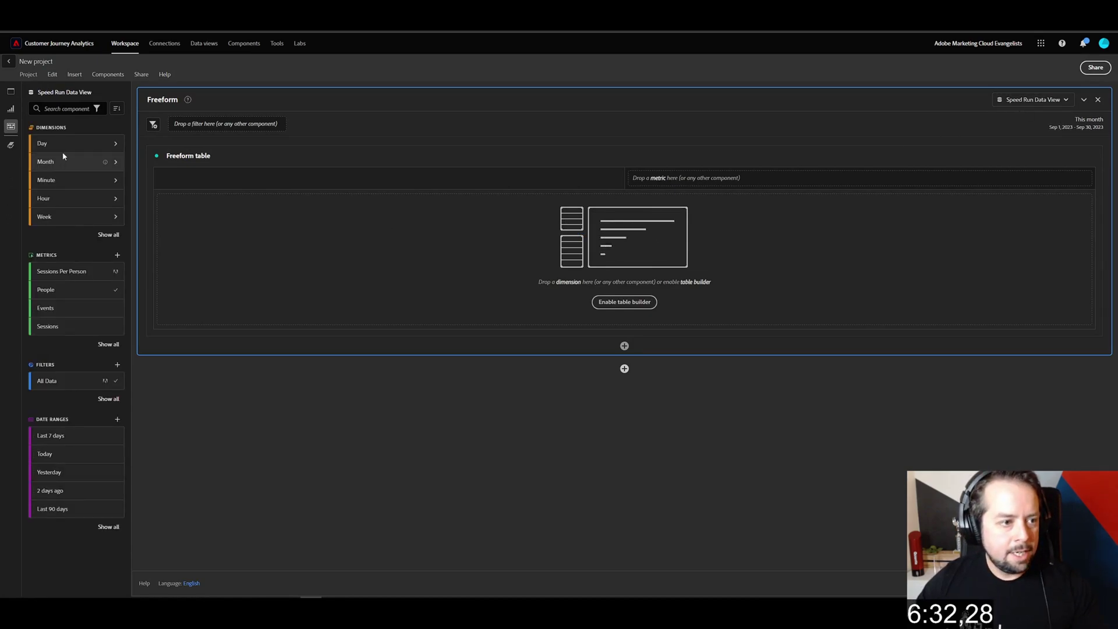
left_click_drag(55, 308, 250, 244)
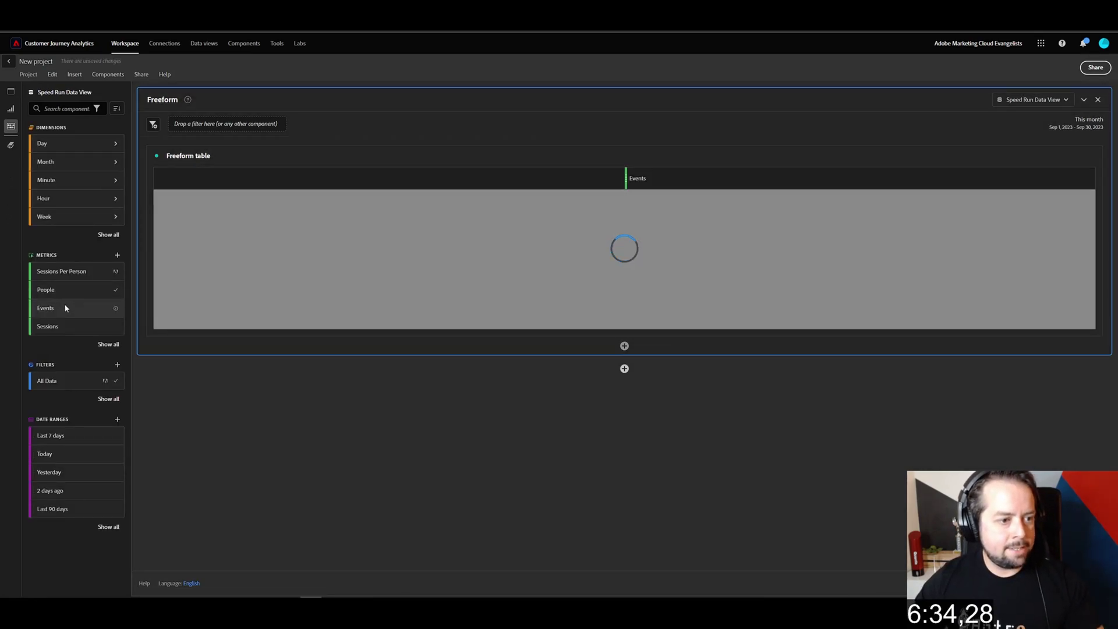
left_click_drag(668, 188, 630, 191)
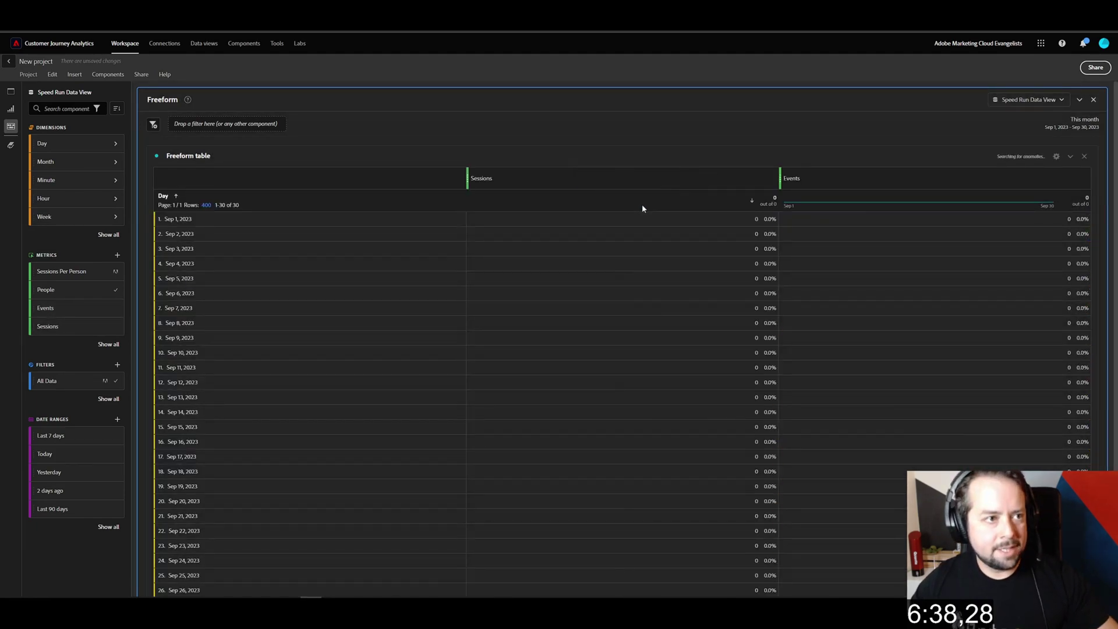